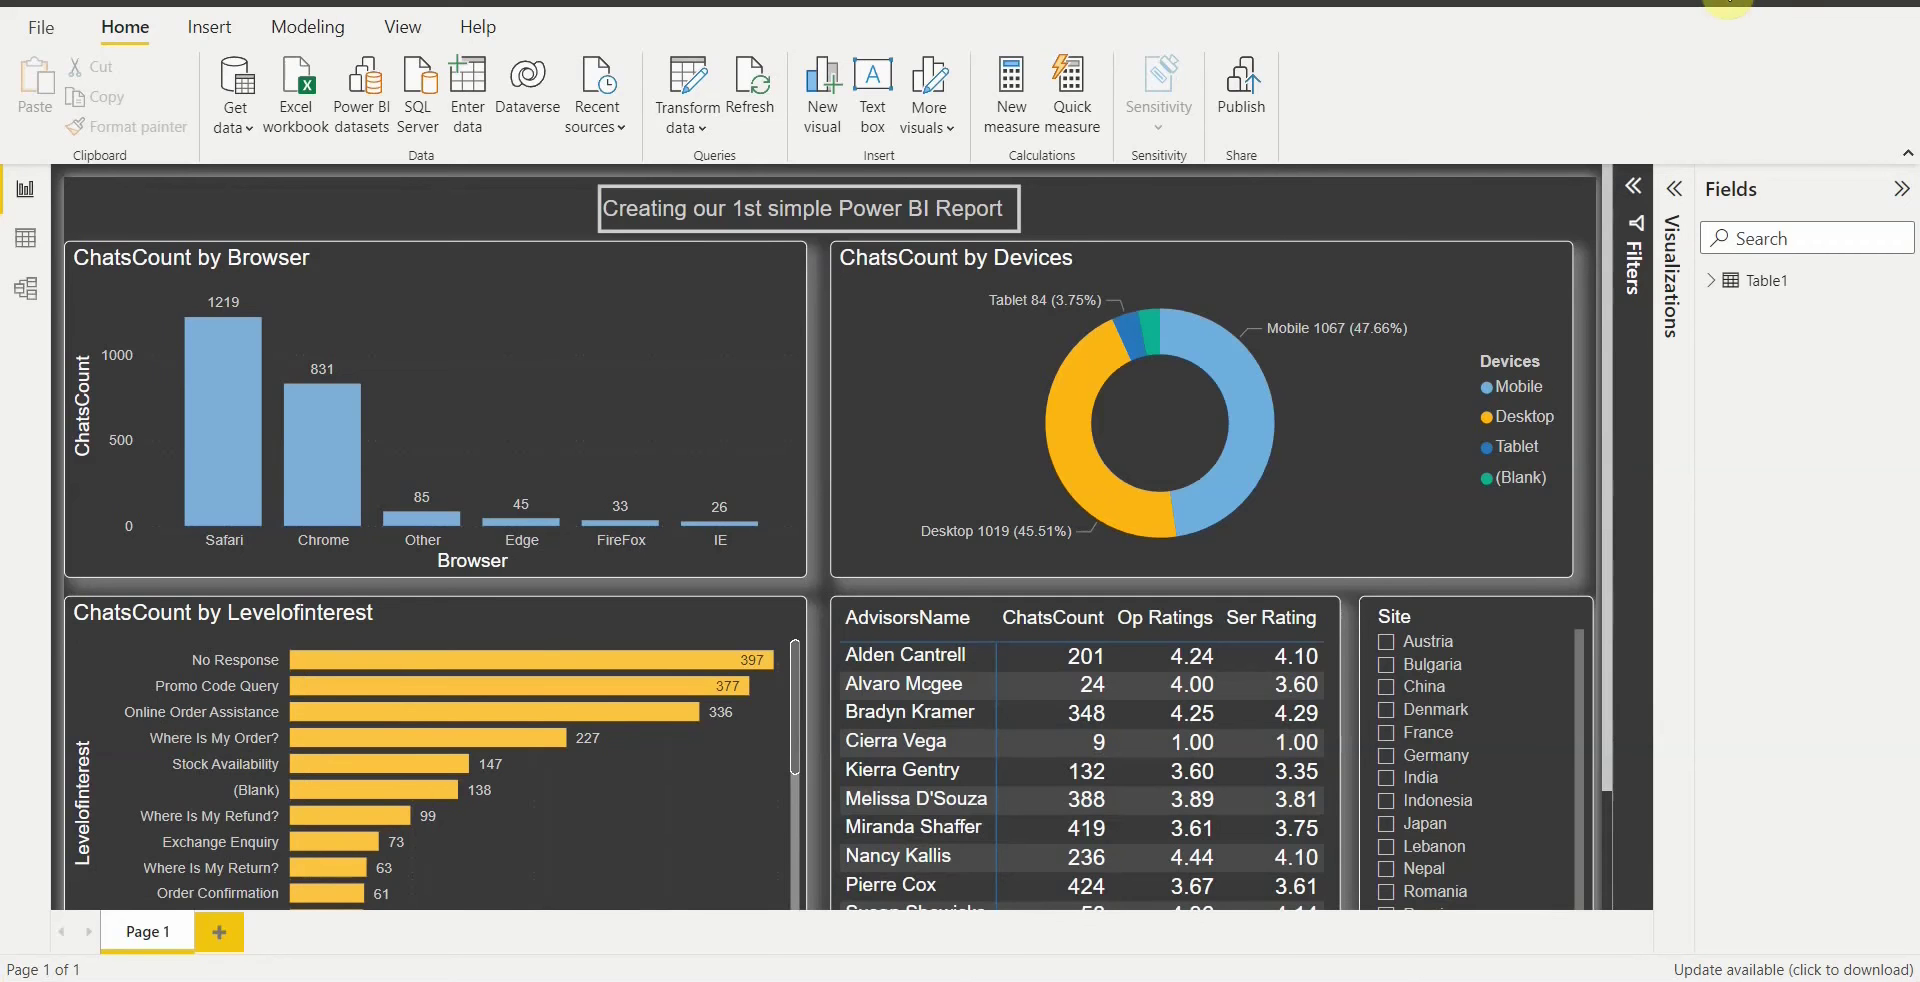
# Step: Start the Power BI sign-in by entering the work e-mail address and continuing to the account picker
pyautogui.click(1727, 2)
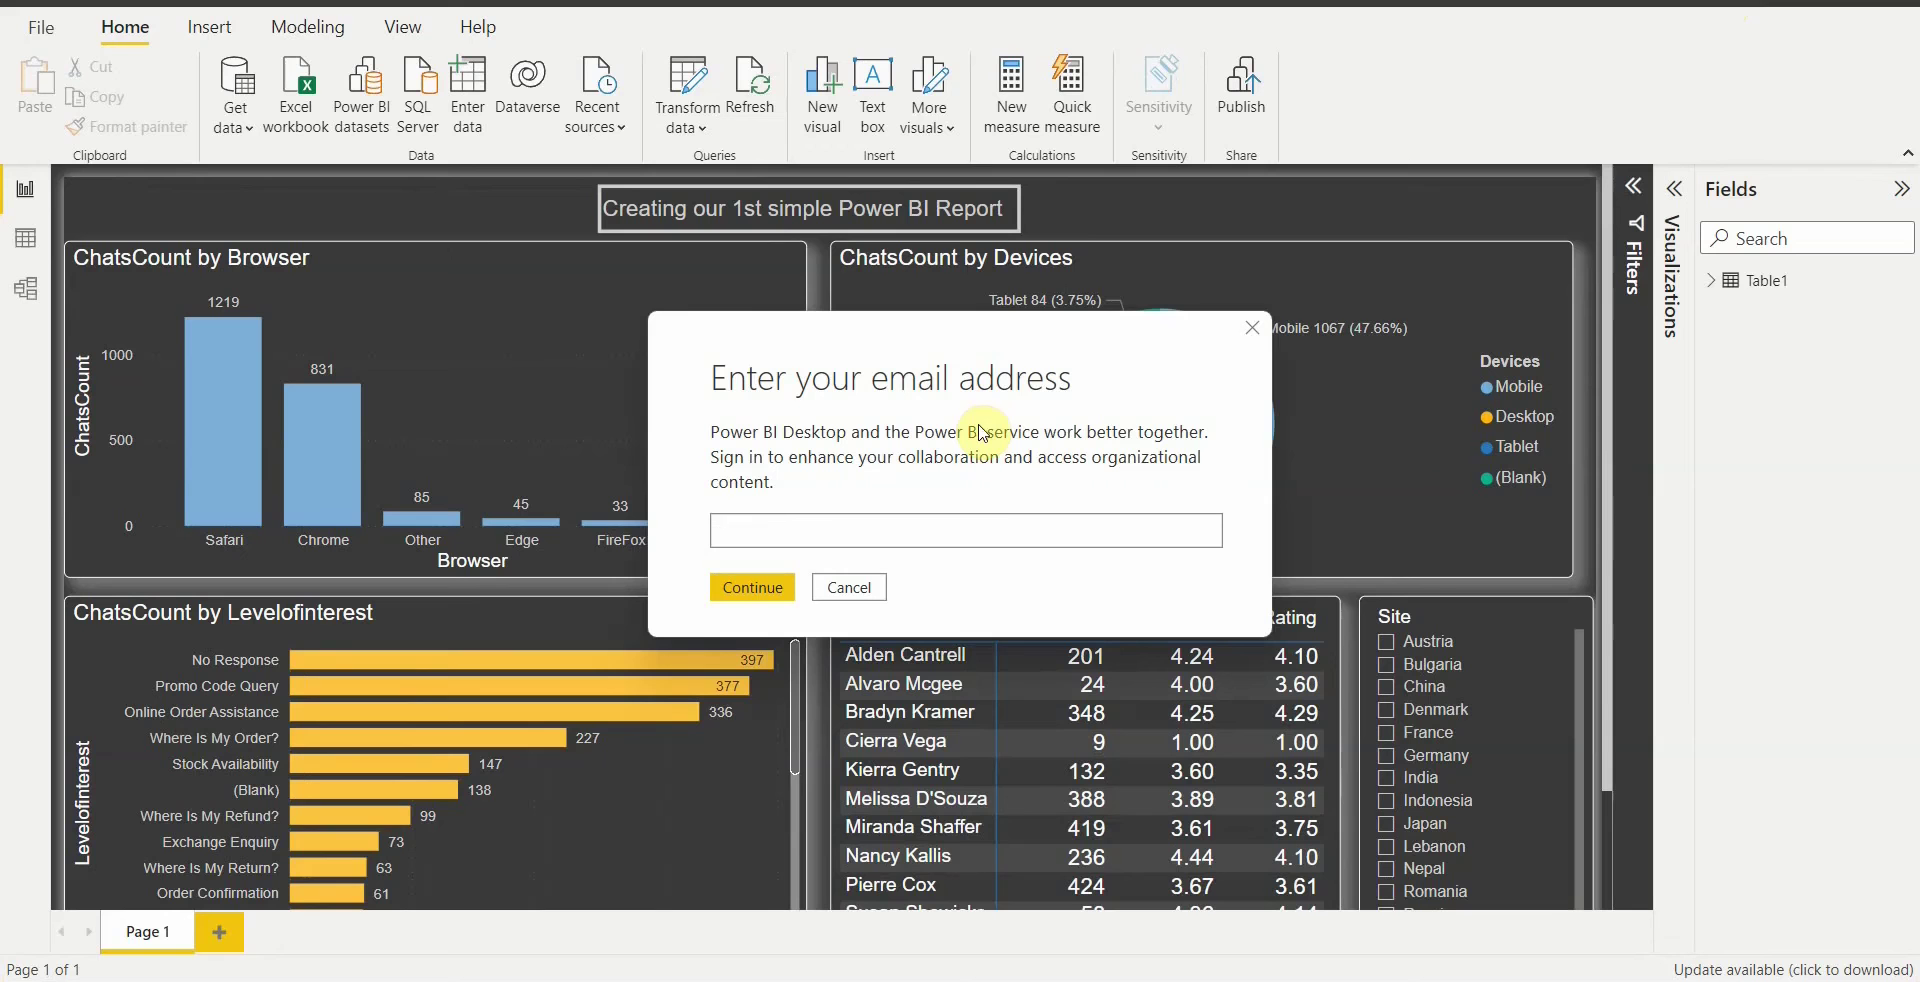
pyautogui.hotkey('ctrl', 'v')
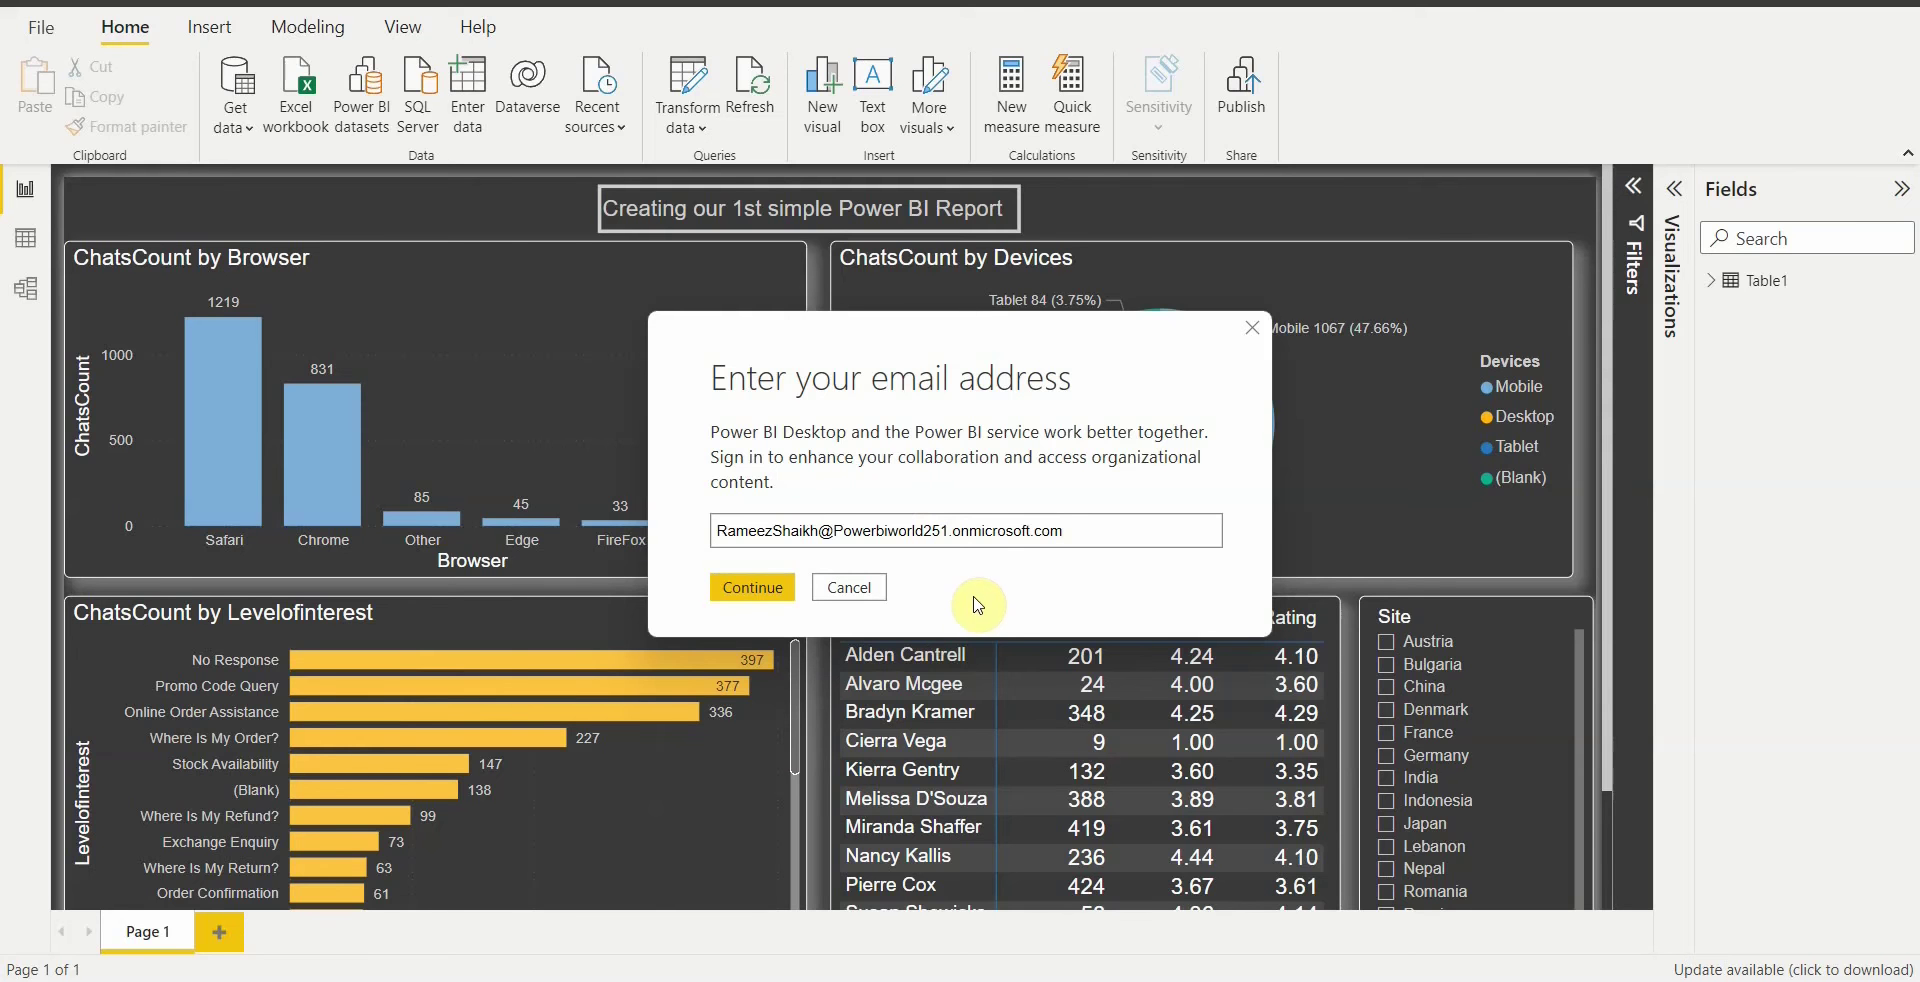
pyautogui.click(755, 599)
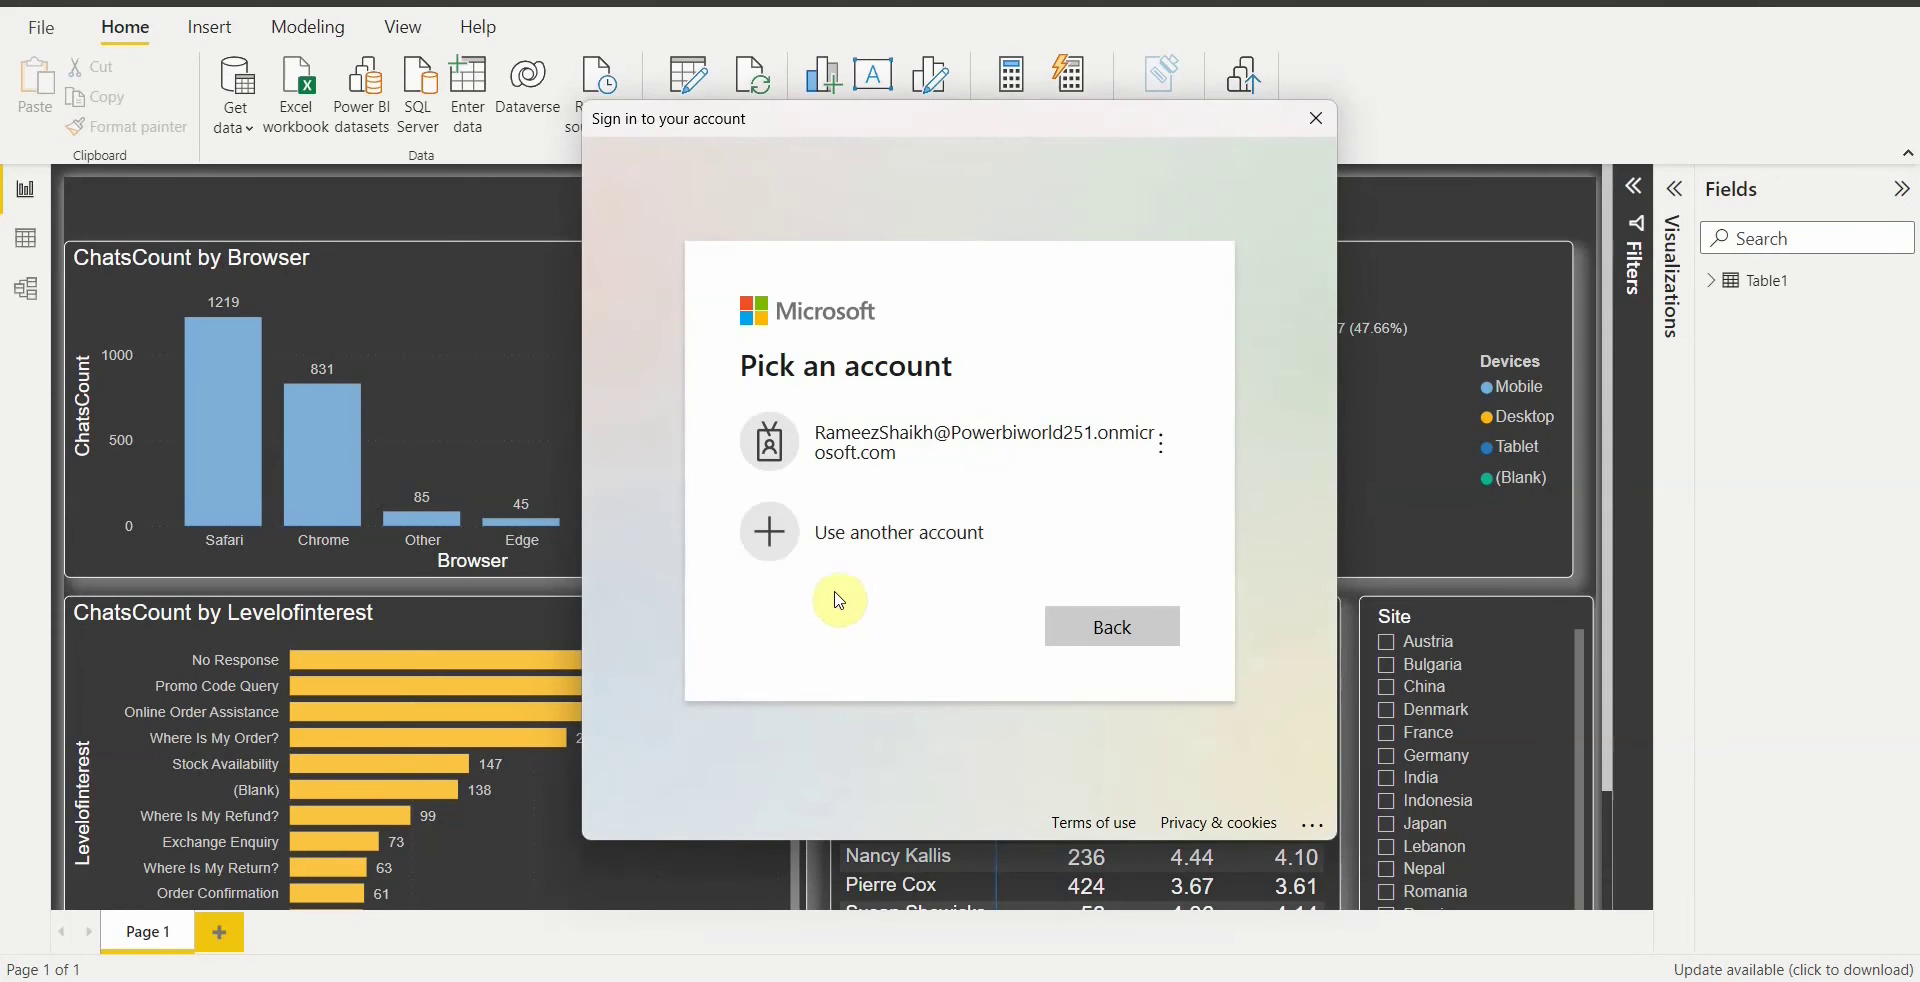
# Step: Choose the work account and enter its password to sign in, then check and close the account flyout
pyautogui.click(890, 487)
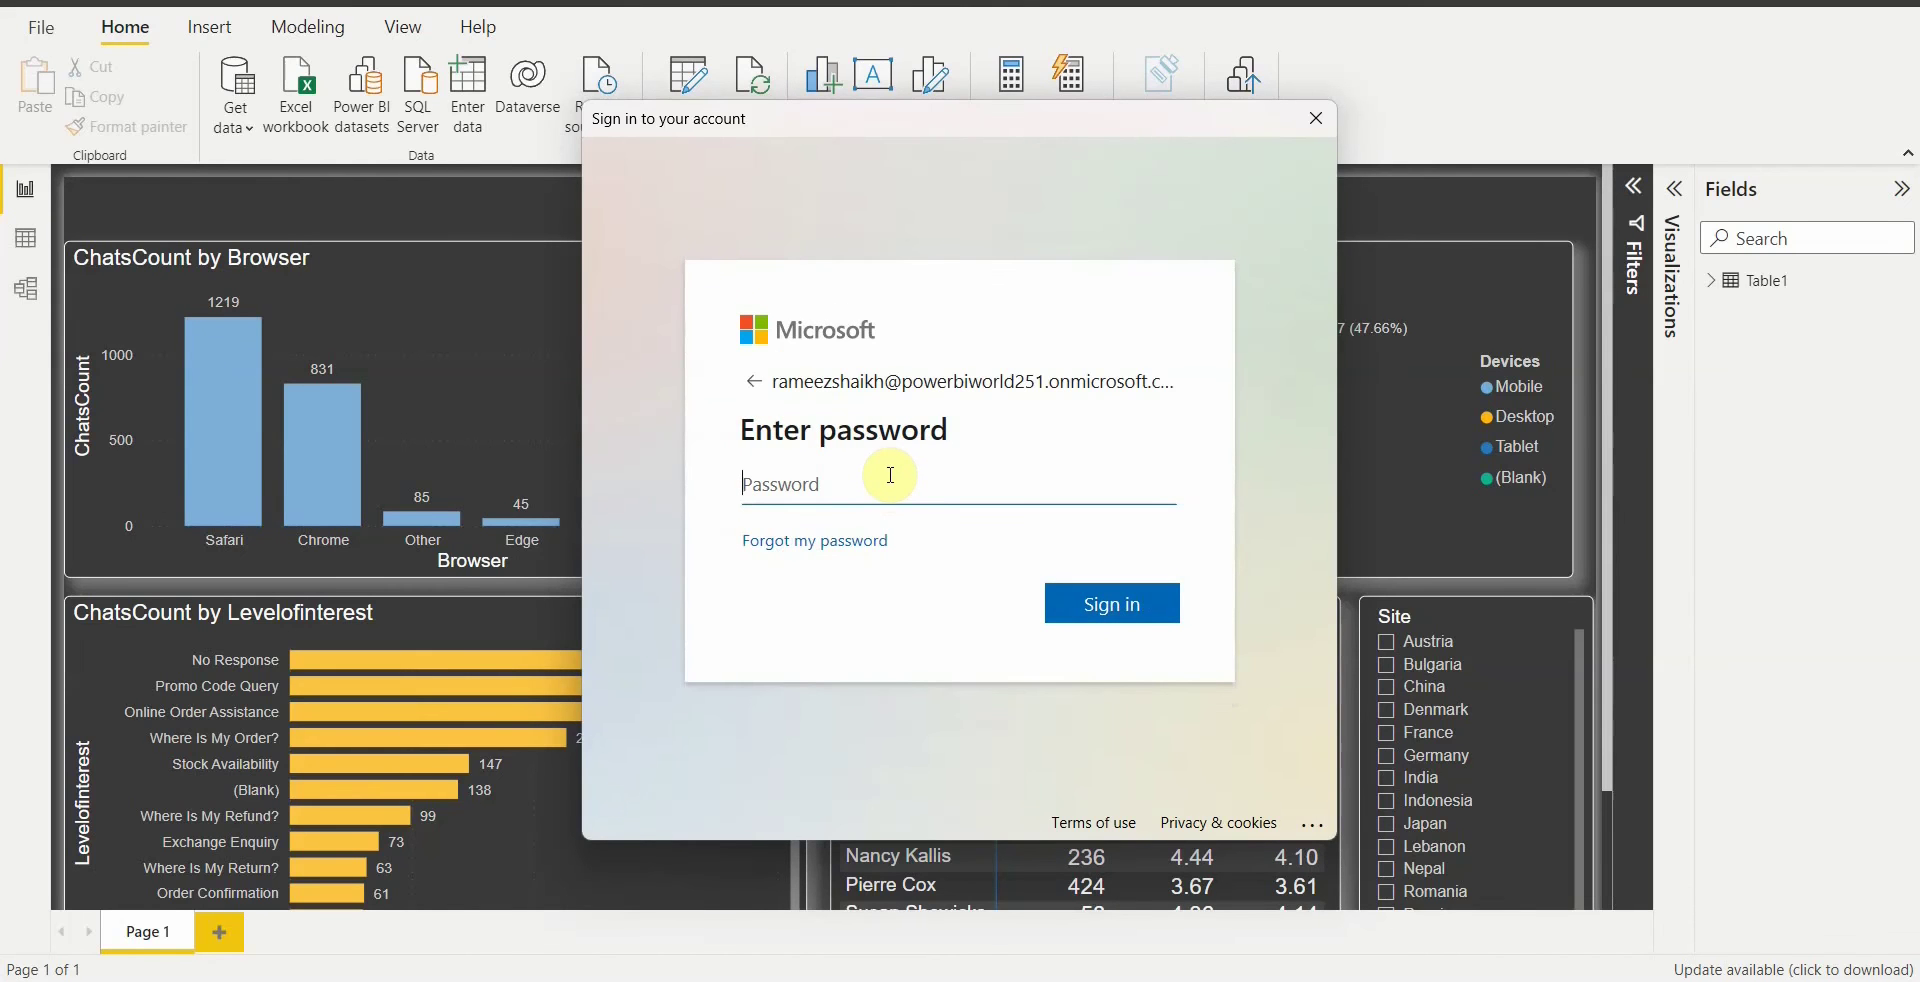
pyautogui.write('•••')
pyautogui.press('capslock')
pyautogui.write('•••••••••••')
pyautogui.click(1141, 617)
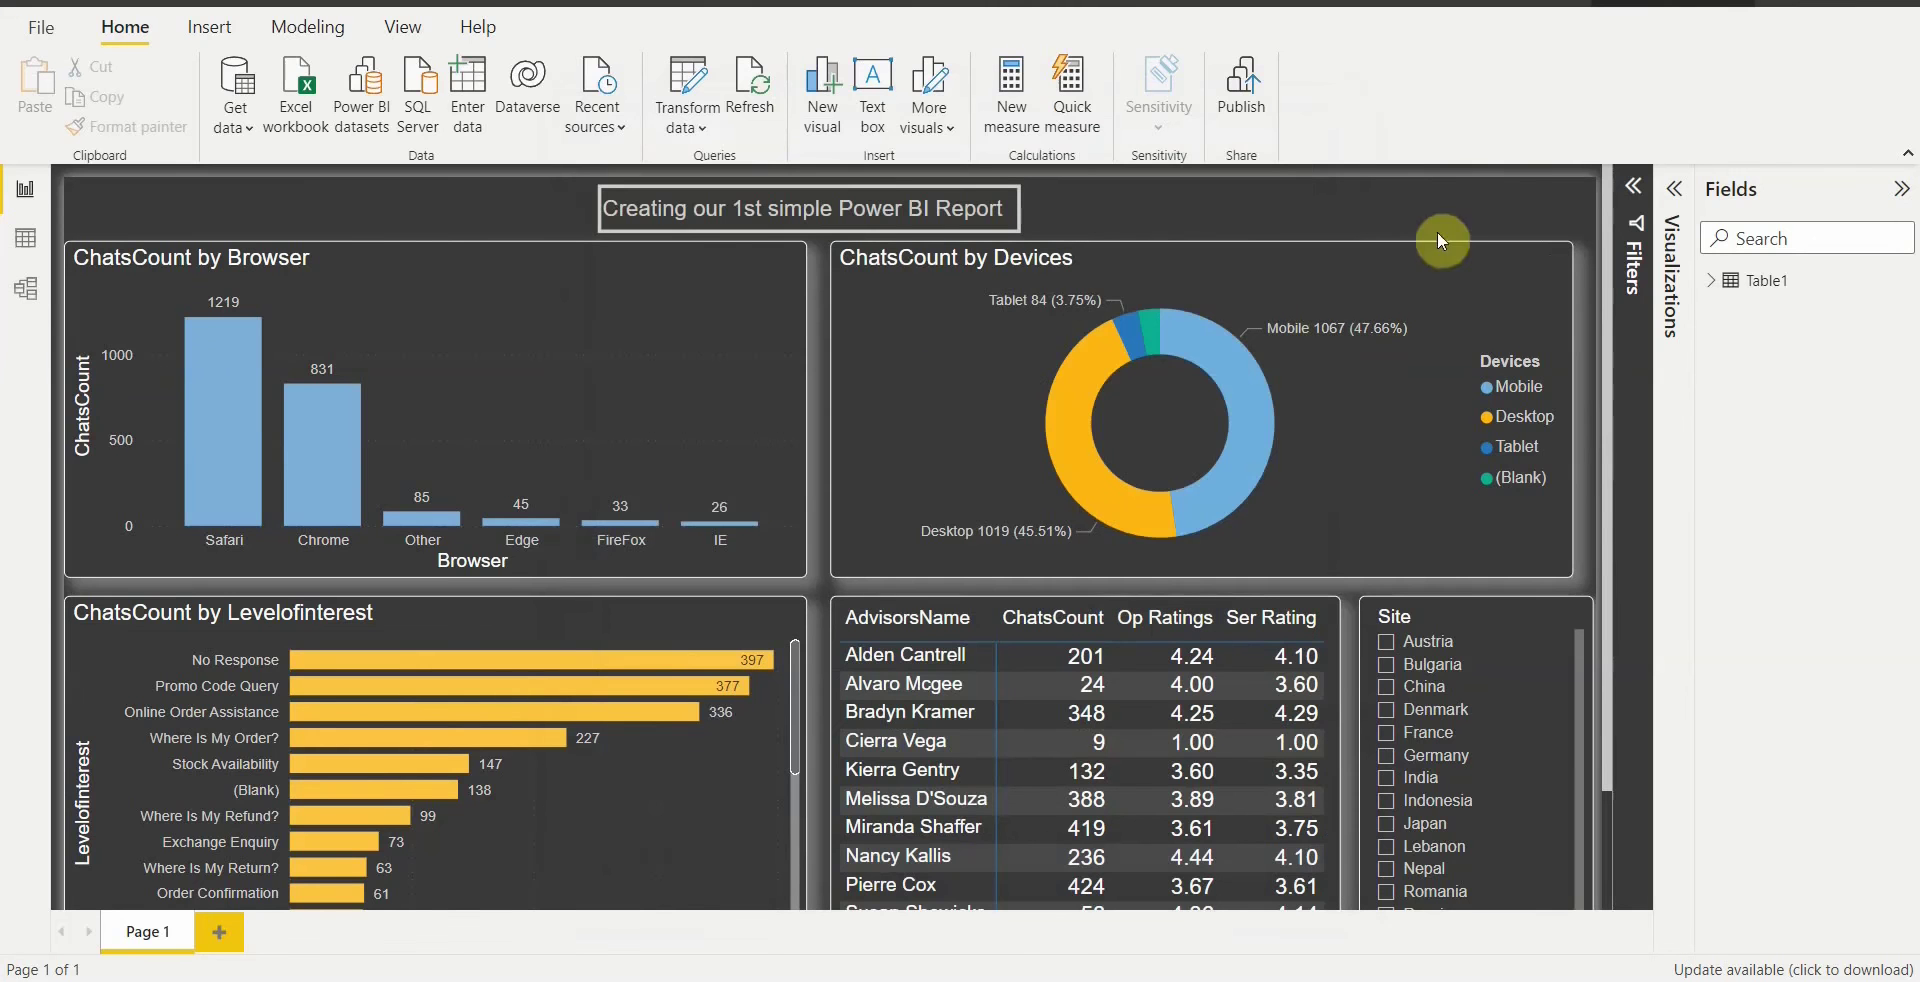
pyautogui.click(1724, 3)
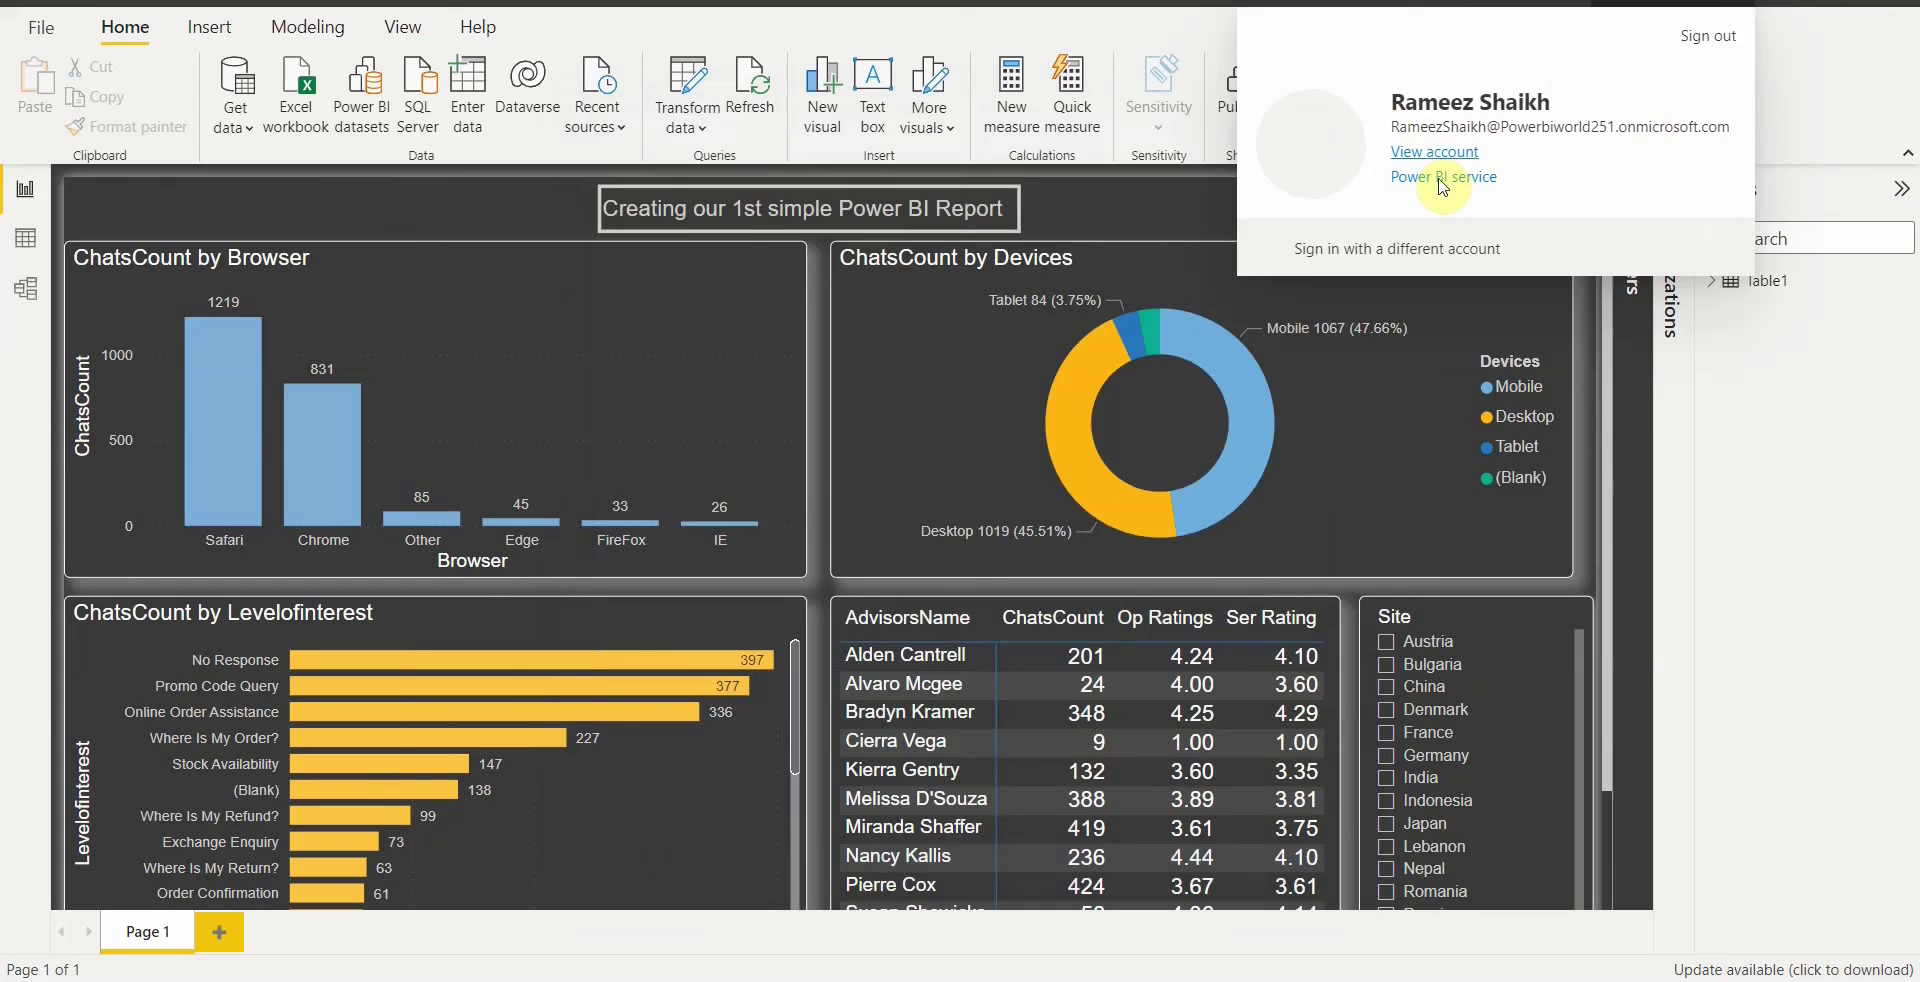
pyautogui.click(1421, 3)
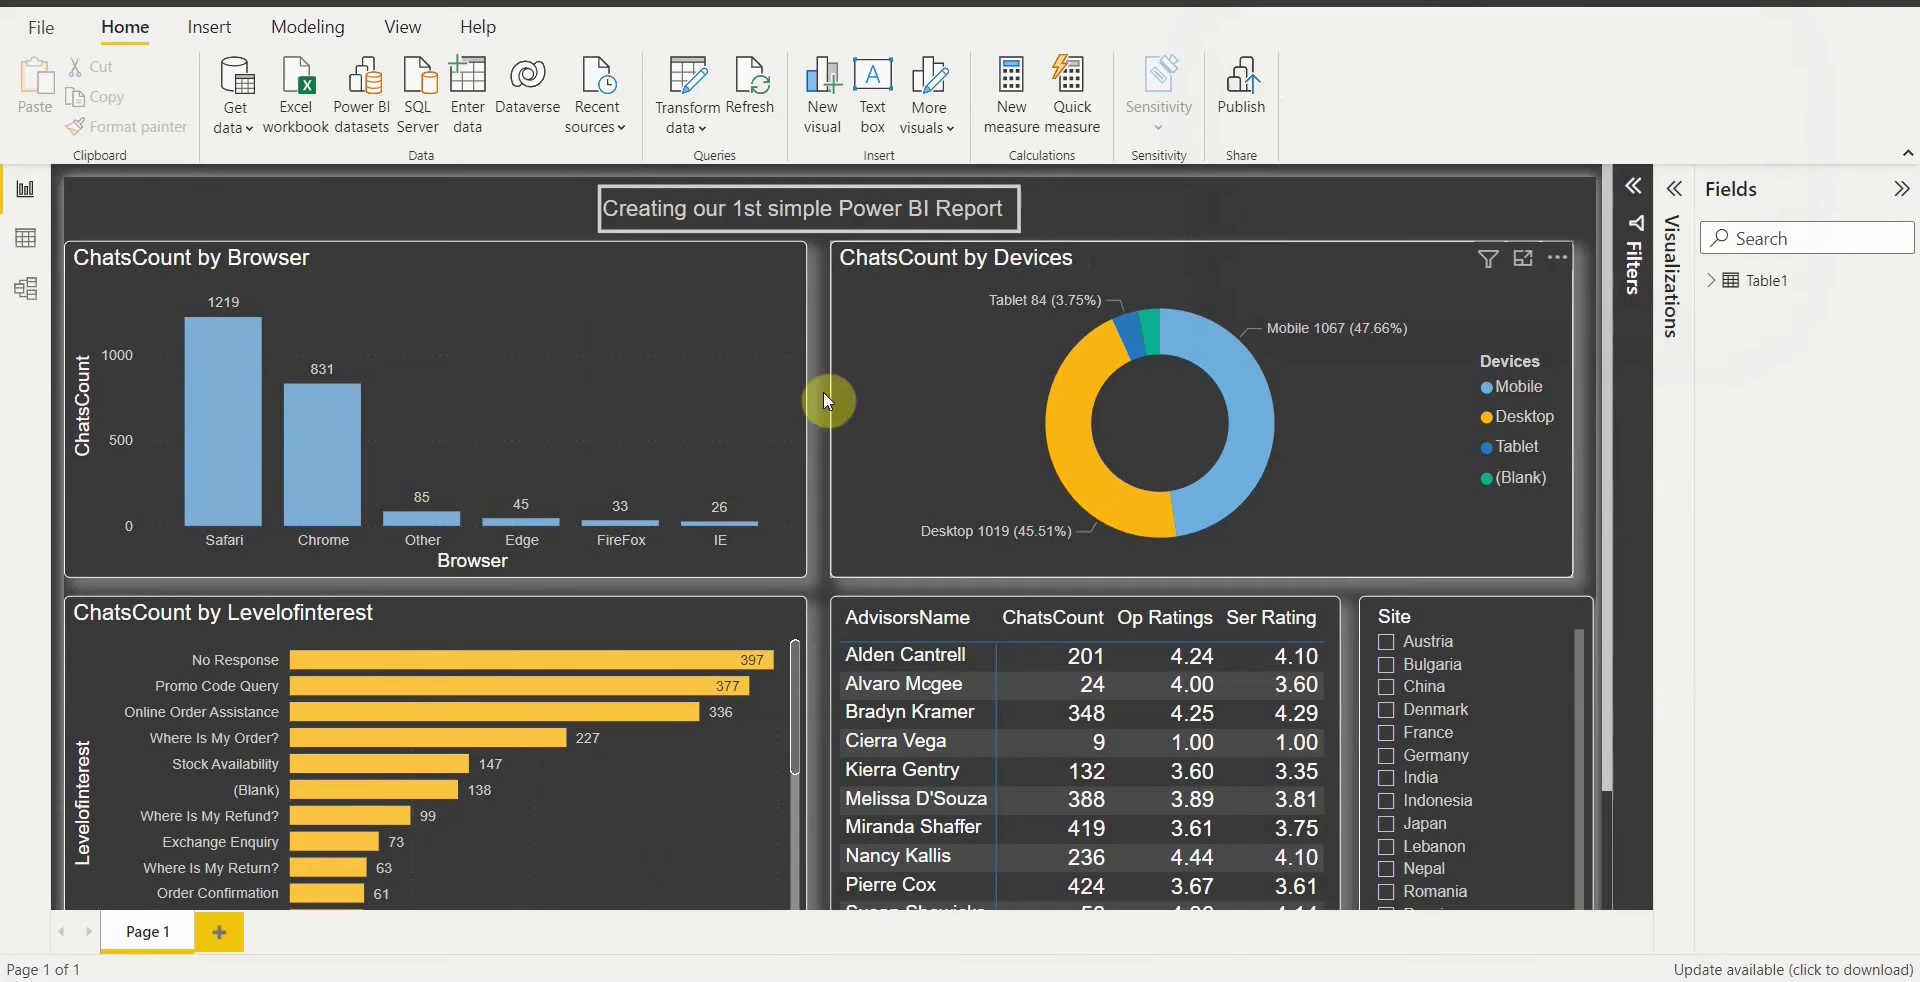
# Step: Save the report for publishing and select '1st power bi report' over TEST as the destination workspace
pyautogui.click(1245, 112)
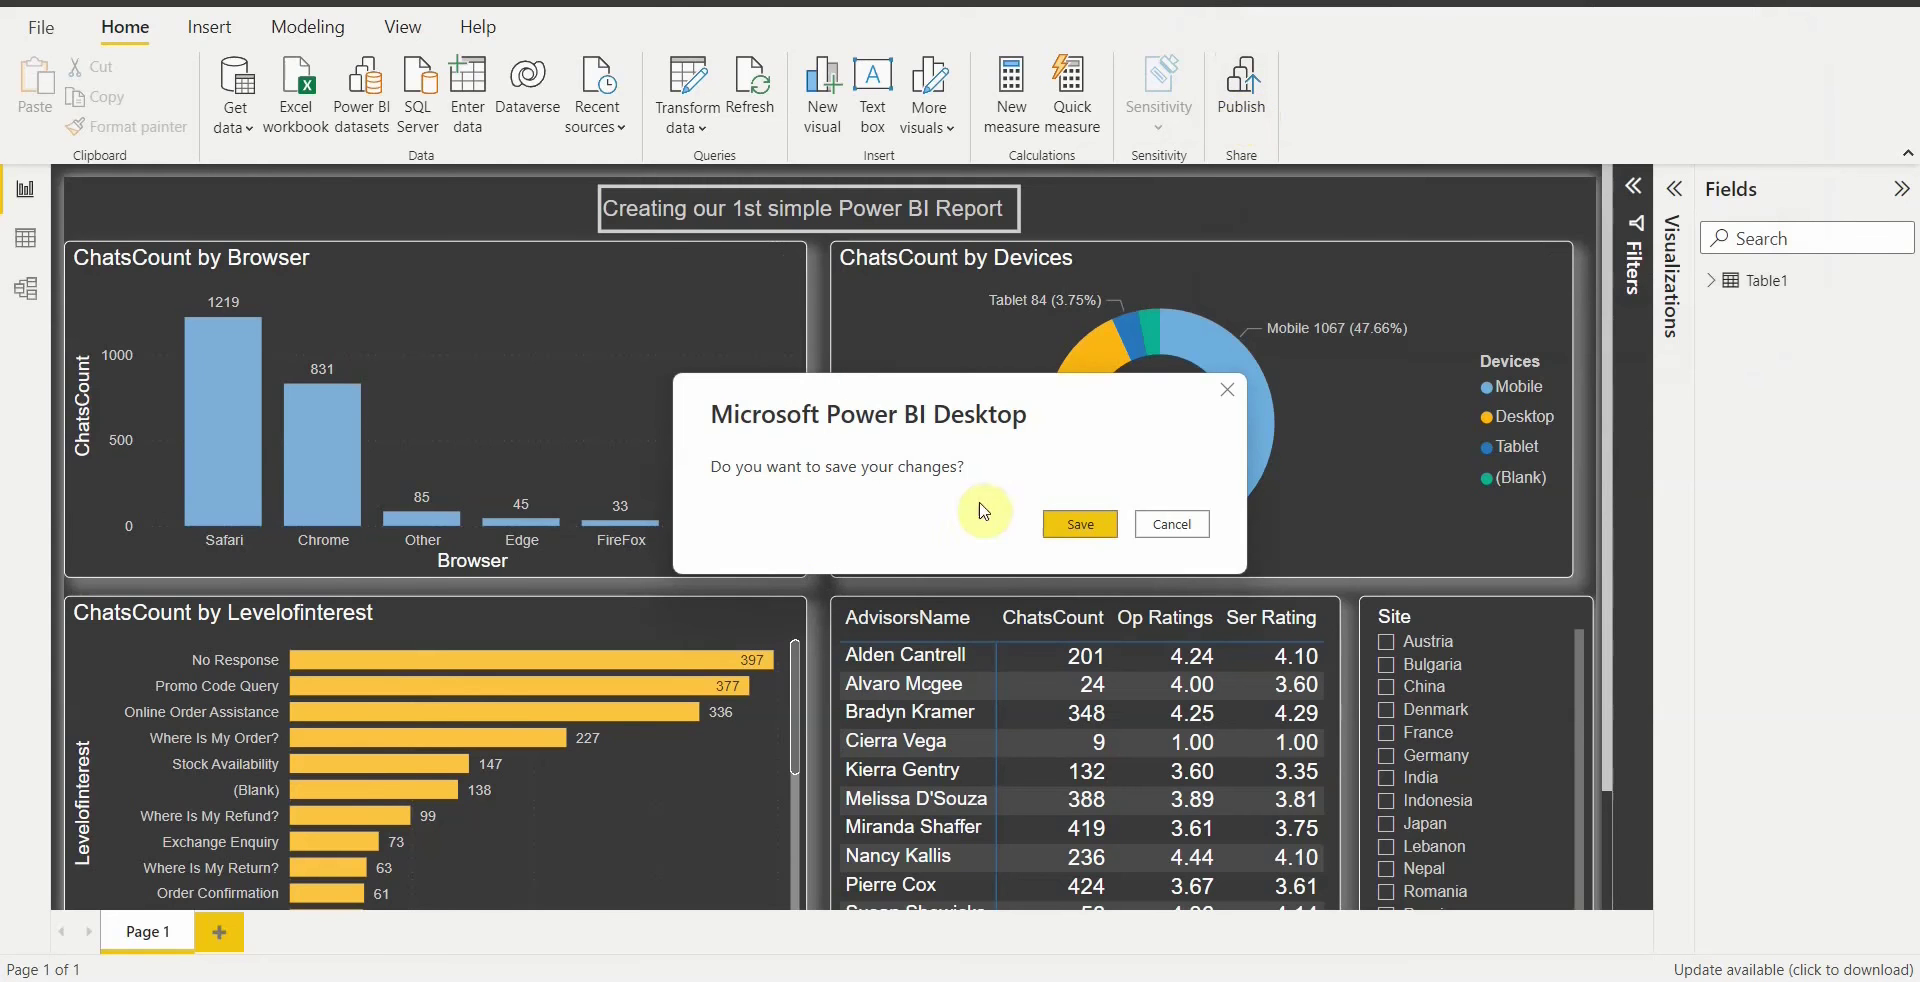
pyautogui.click(1074, 533)
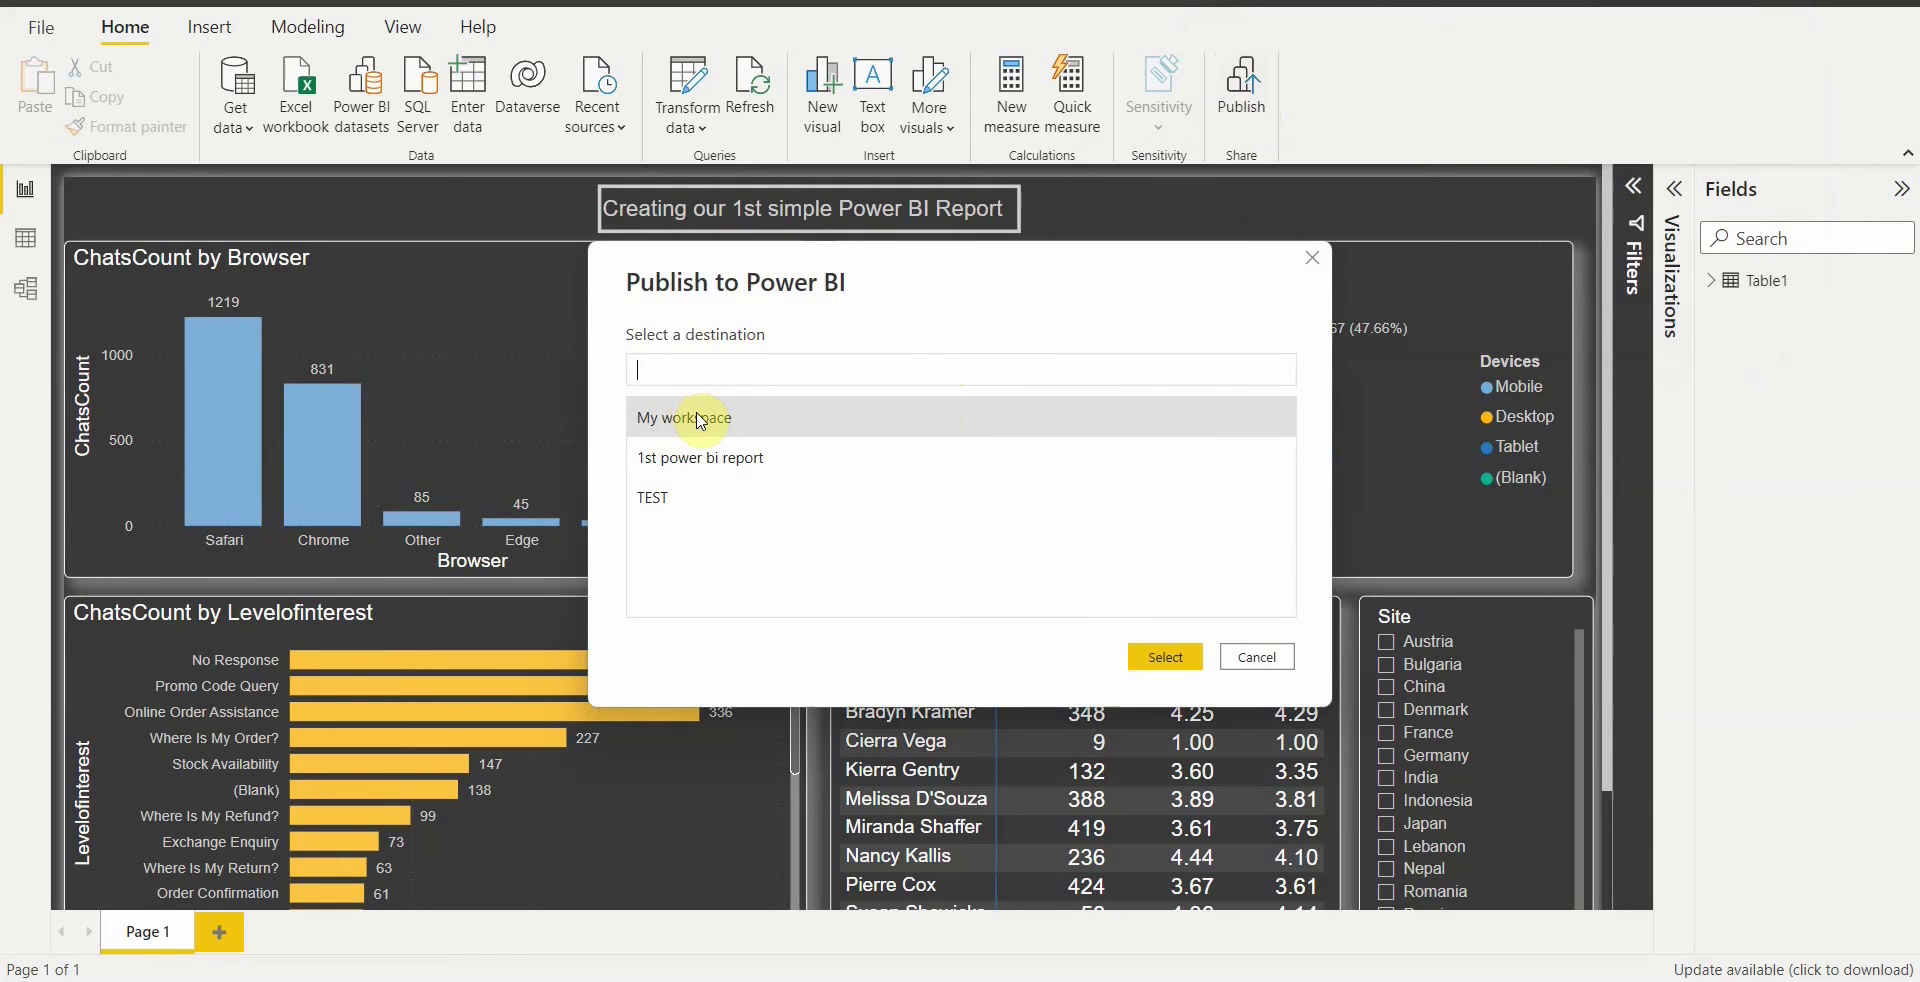
pyautogui.click(652, 470)
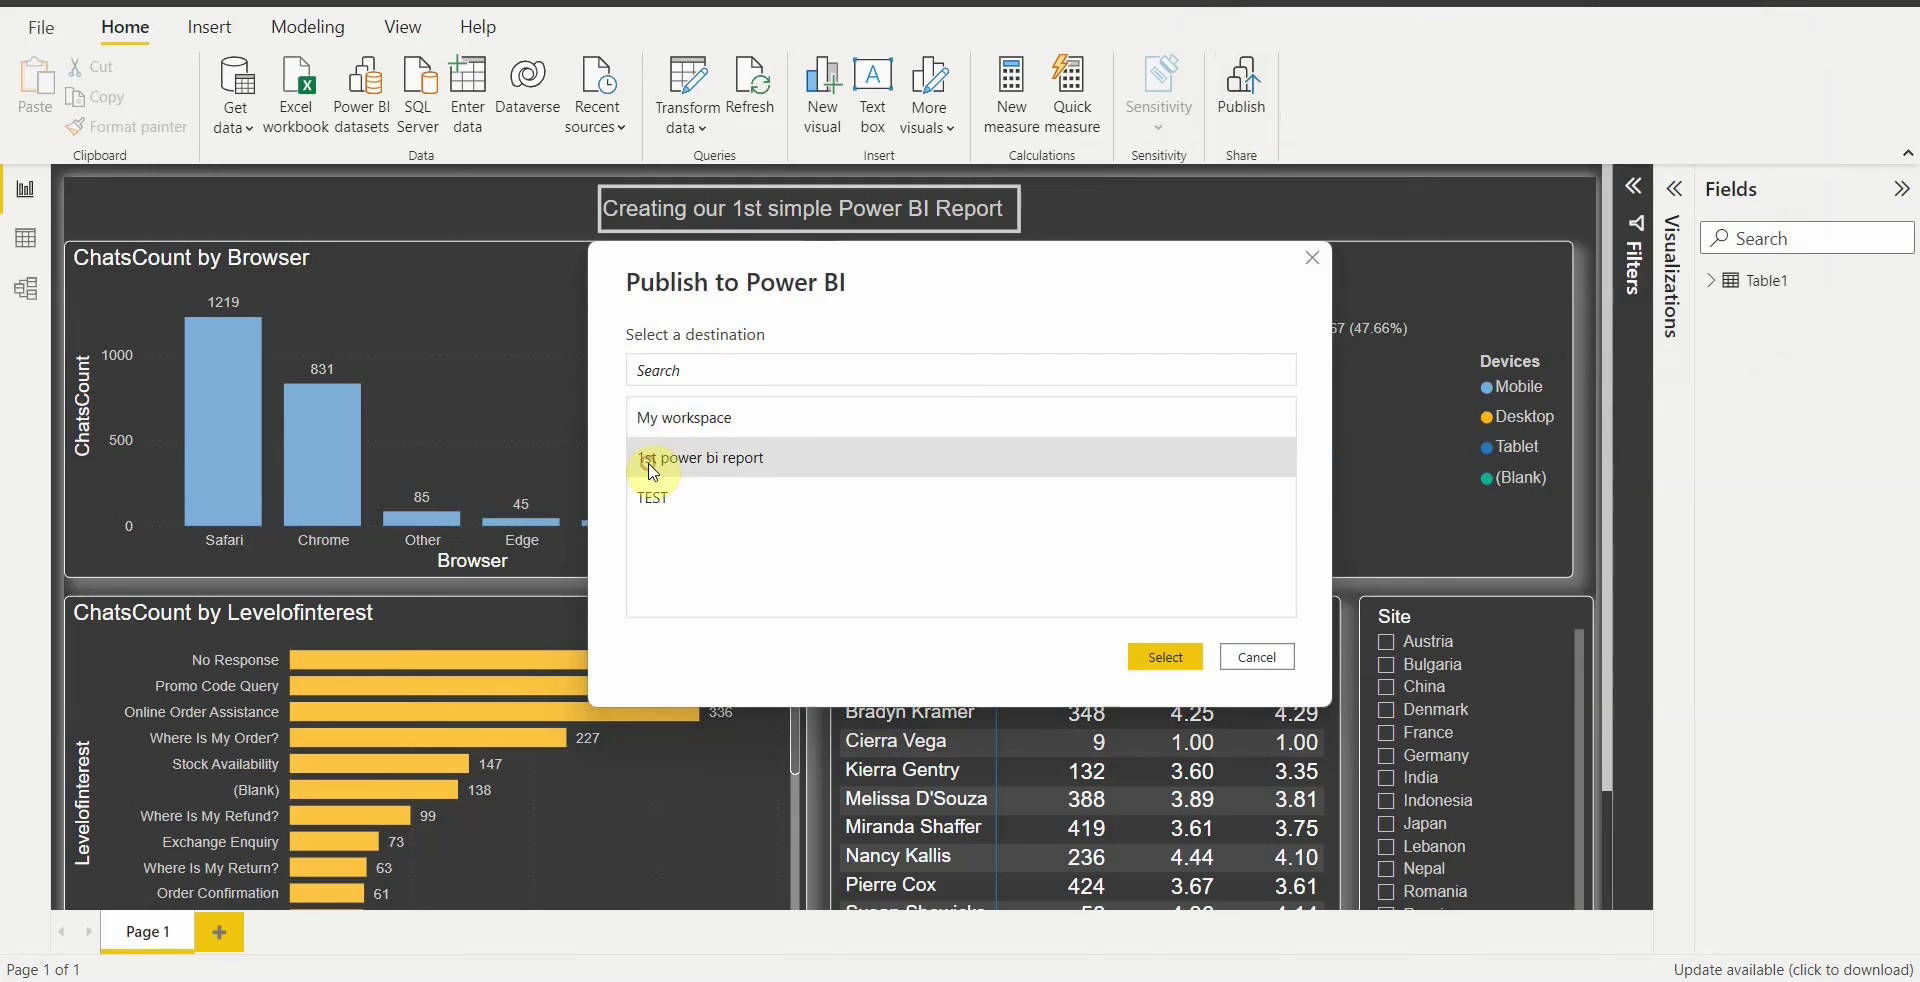
pyautogui.click(705, 504)
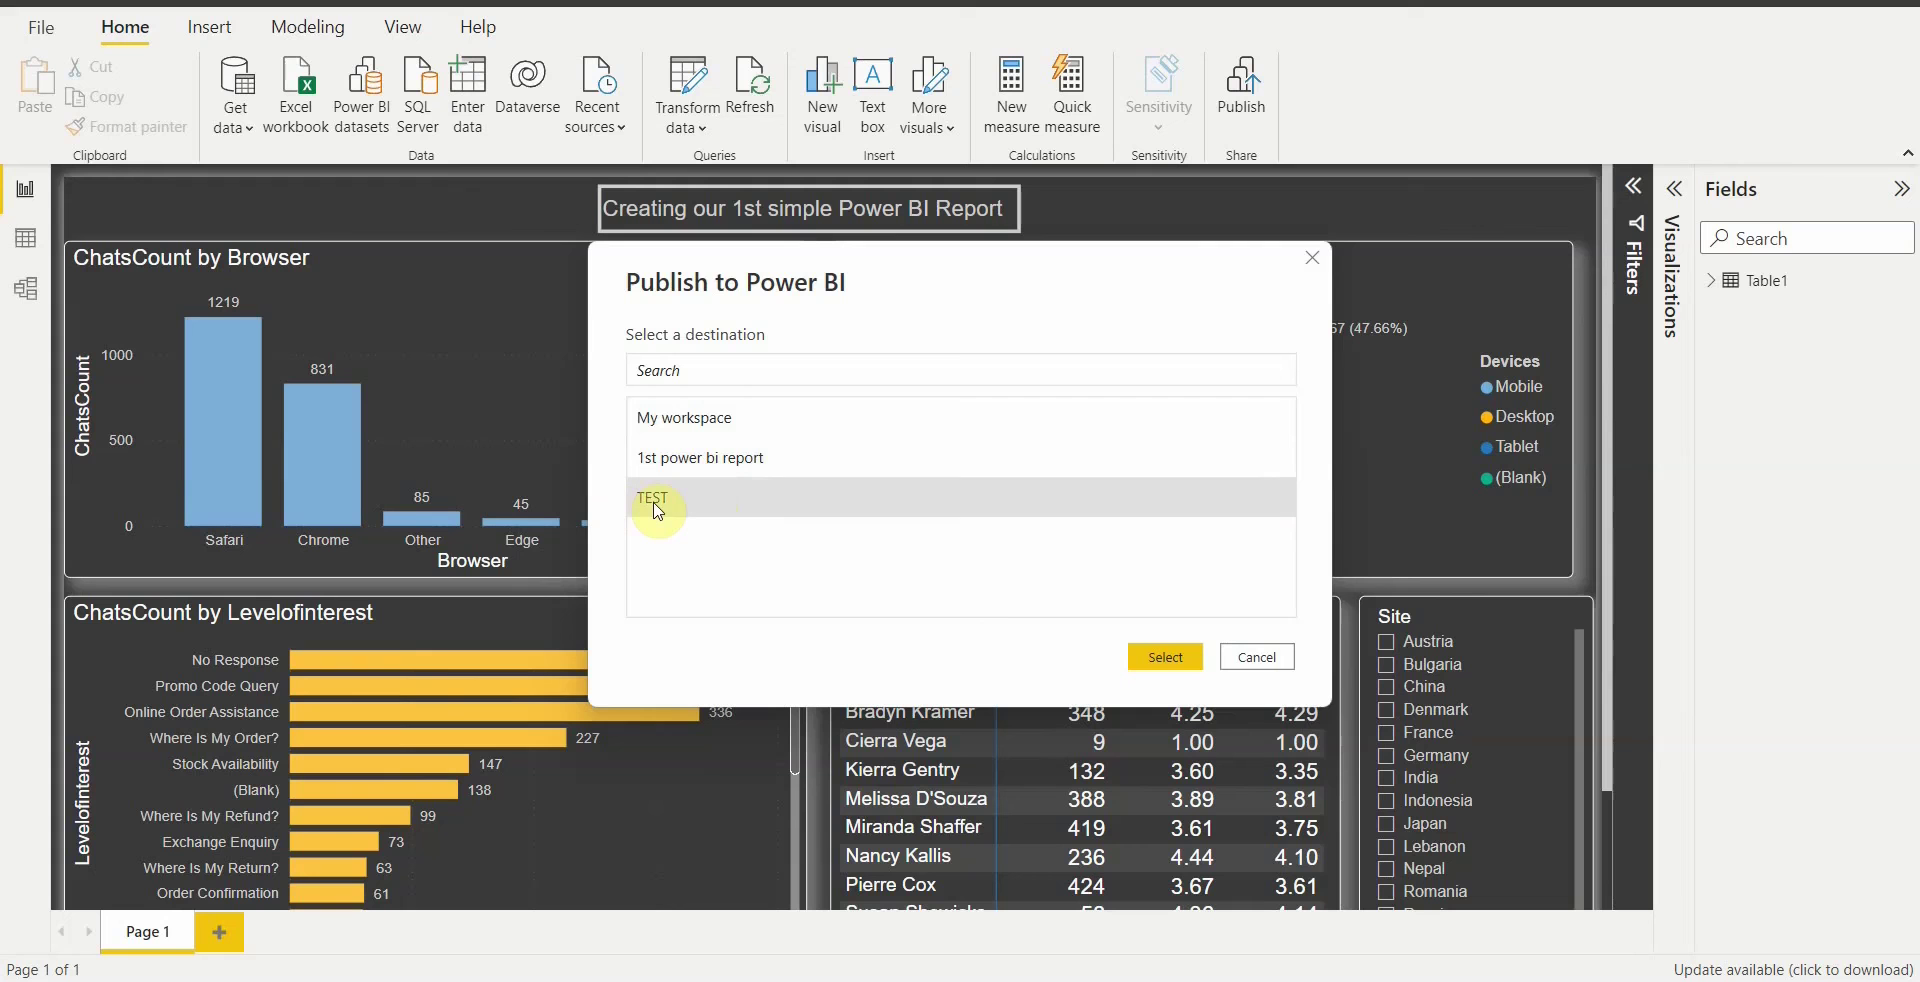
pyautogui.click(712, 464)
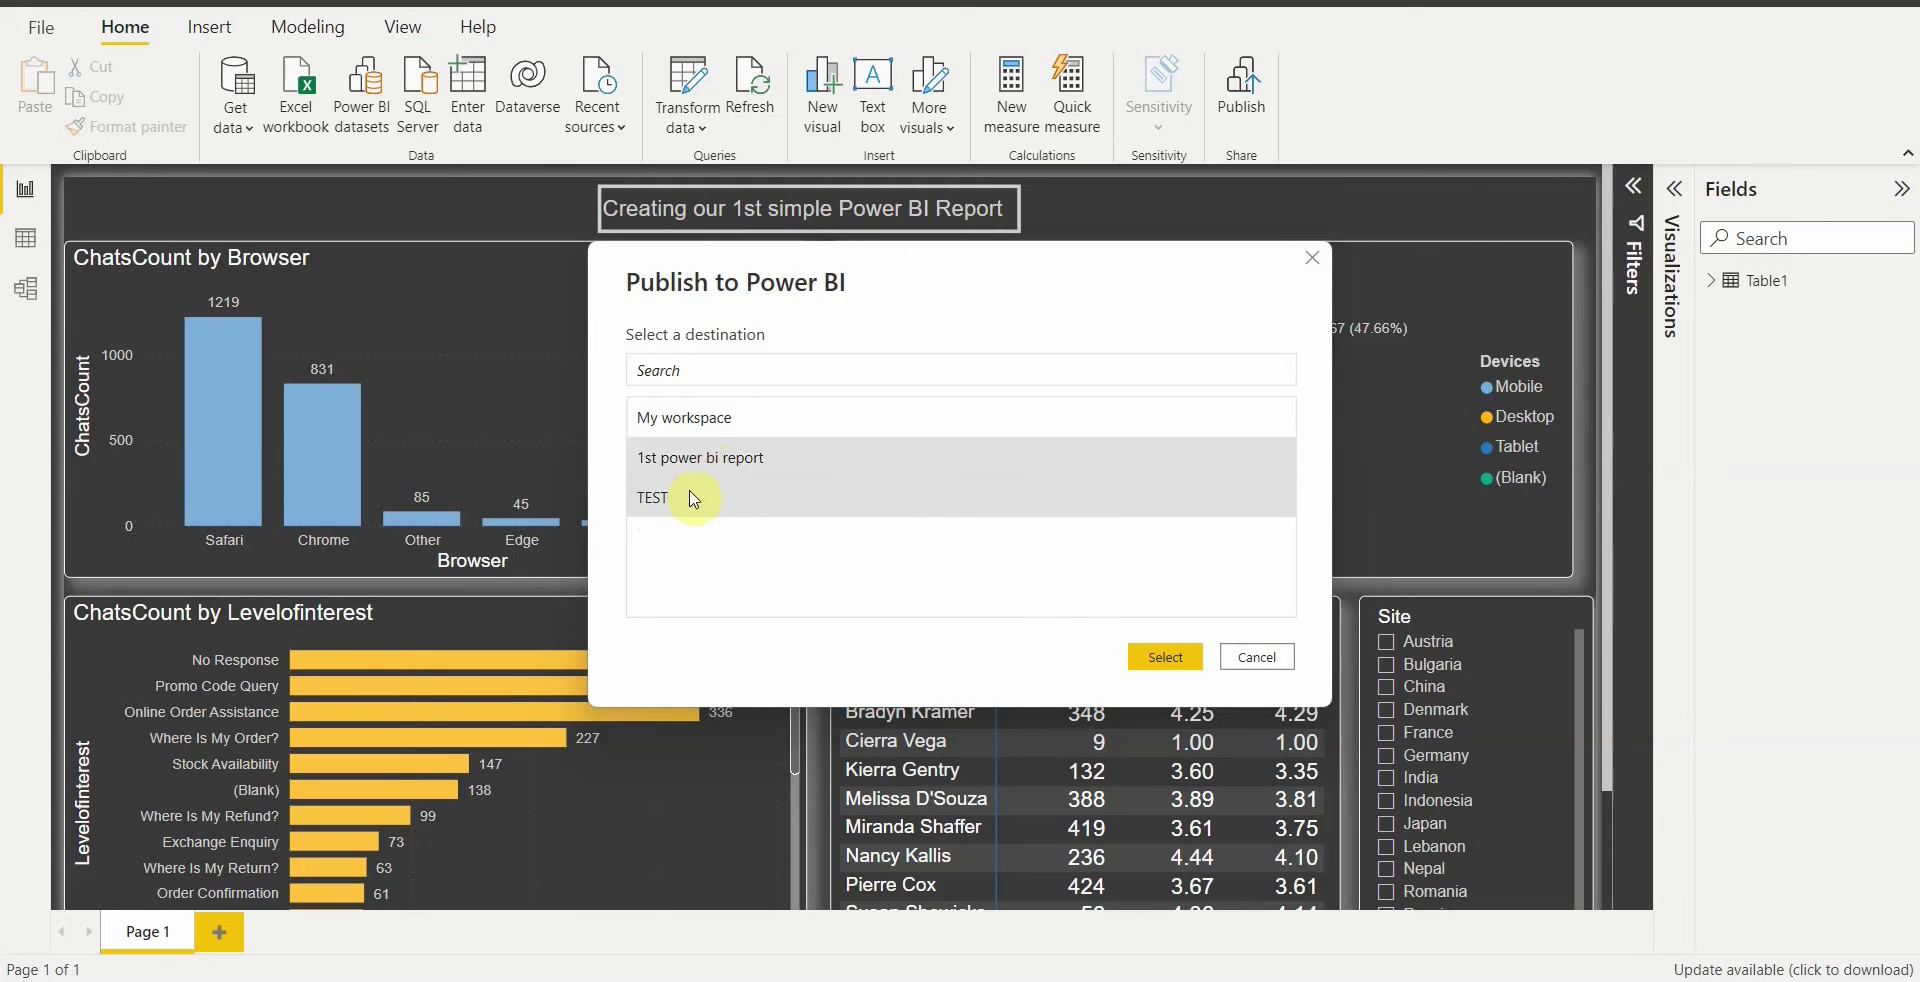
pyautogui.click(658, 502)
pyautogui.click(710, 470)
pyautogui.click(824, 378)
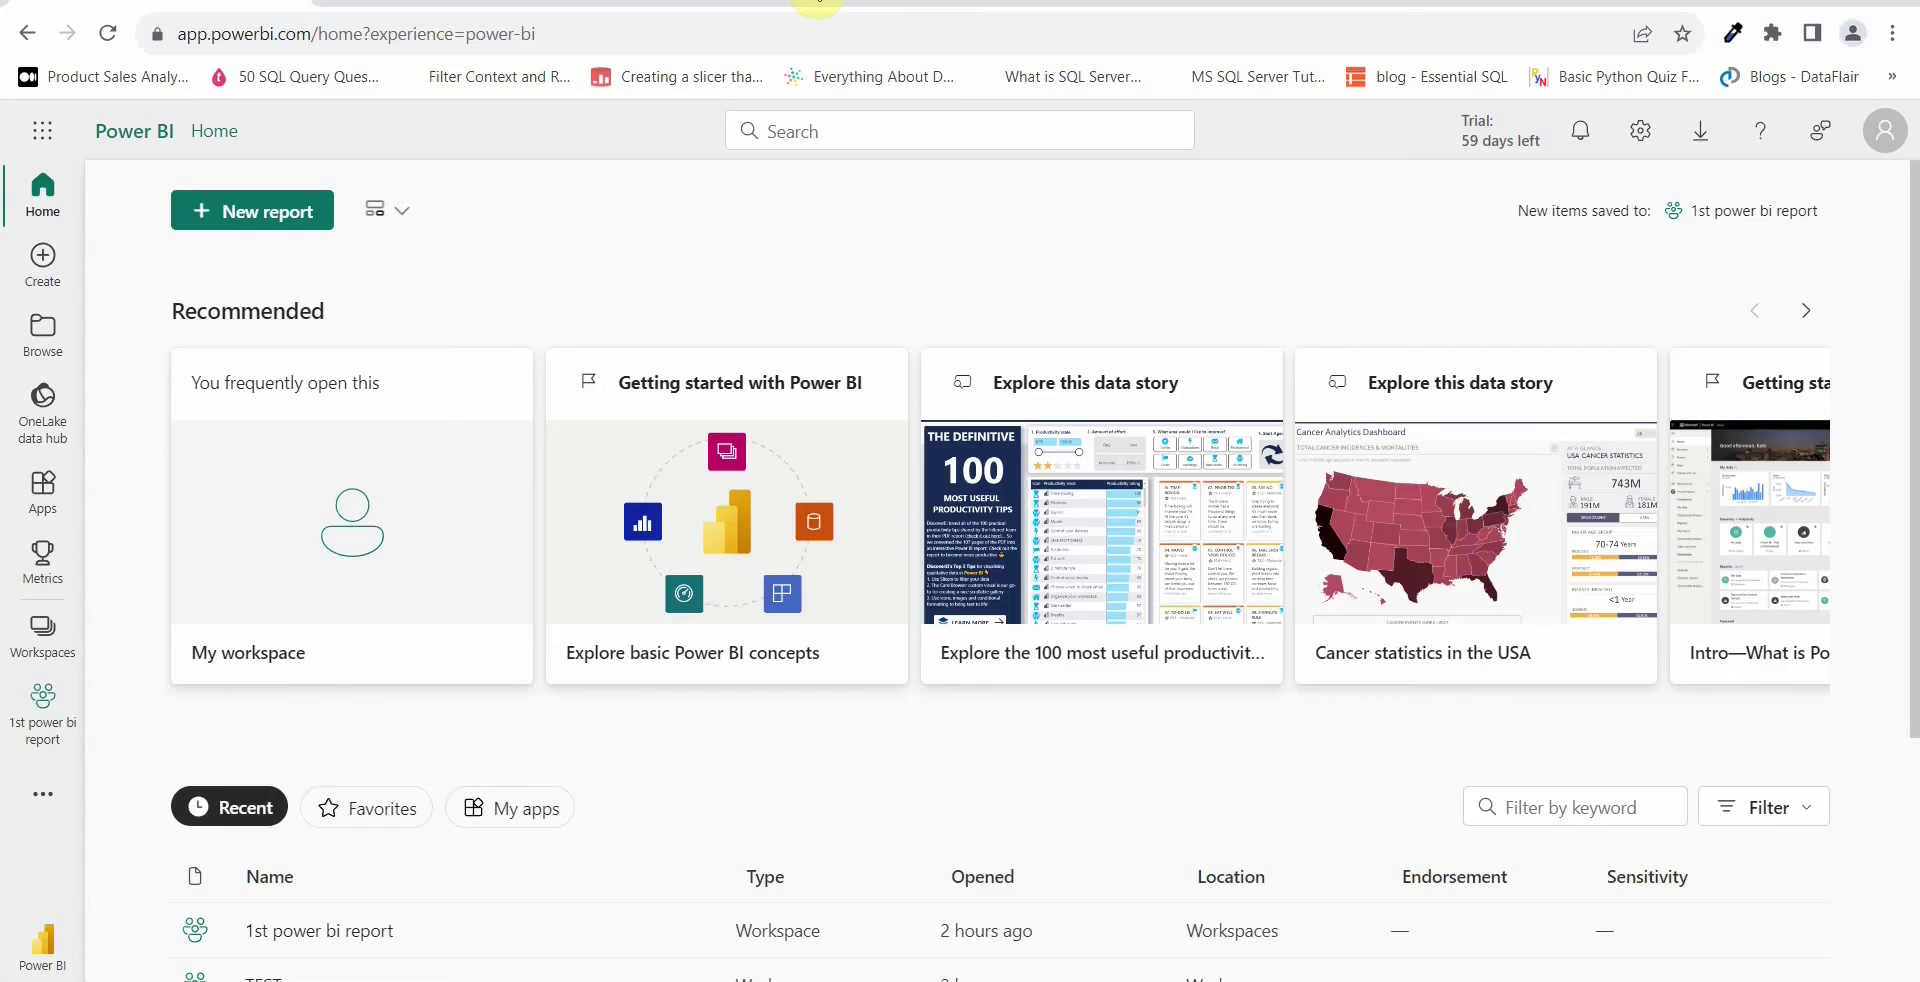
# Step: Open the '1st power bi report' workspace from the Workspaces list in Power BI service
pyautogui.click(43, 630)
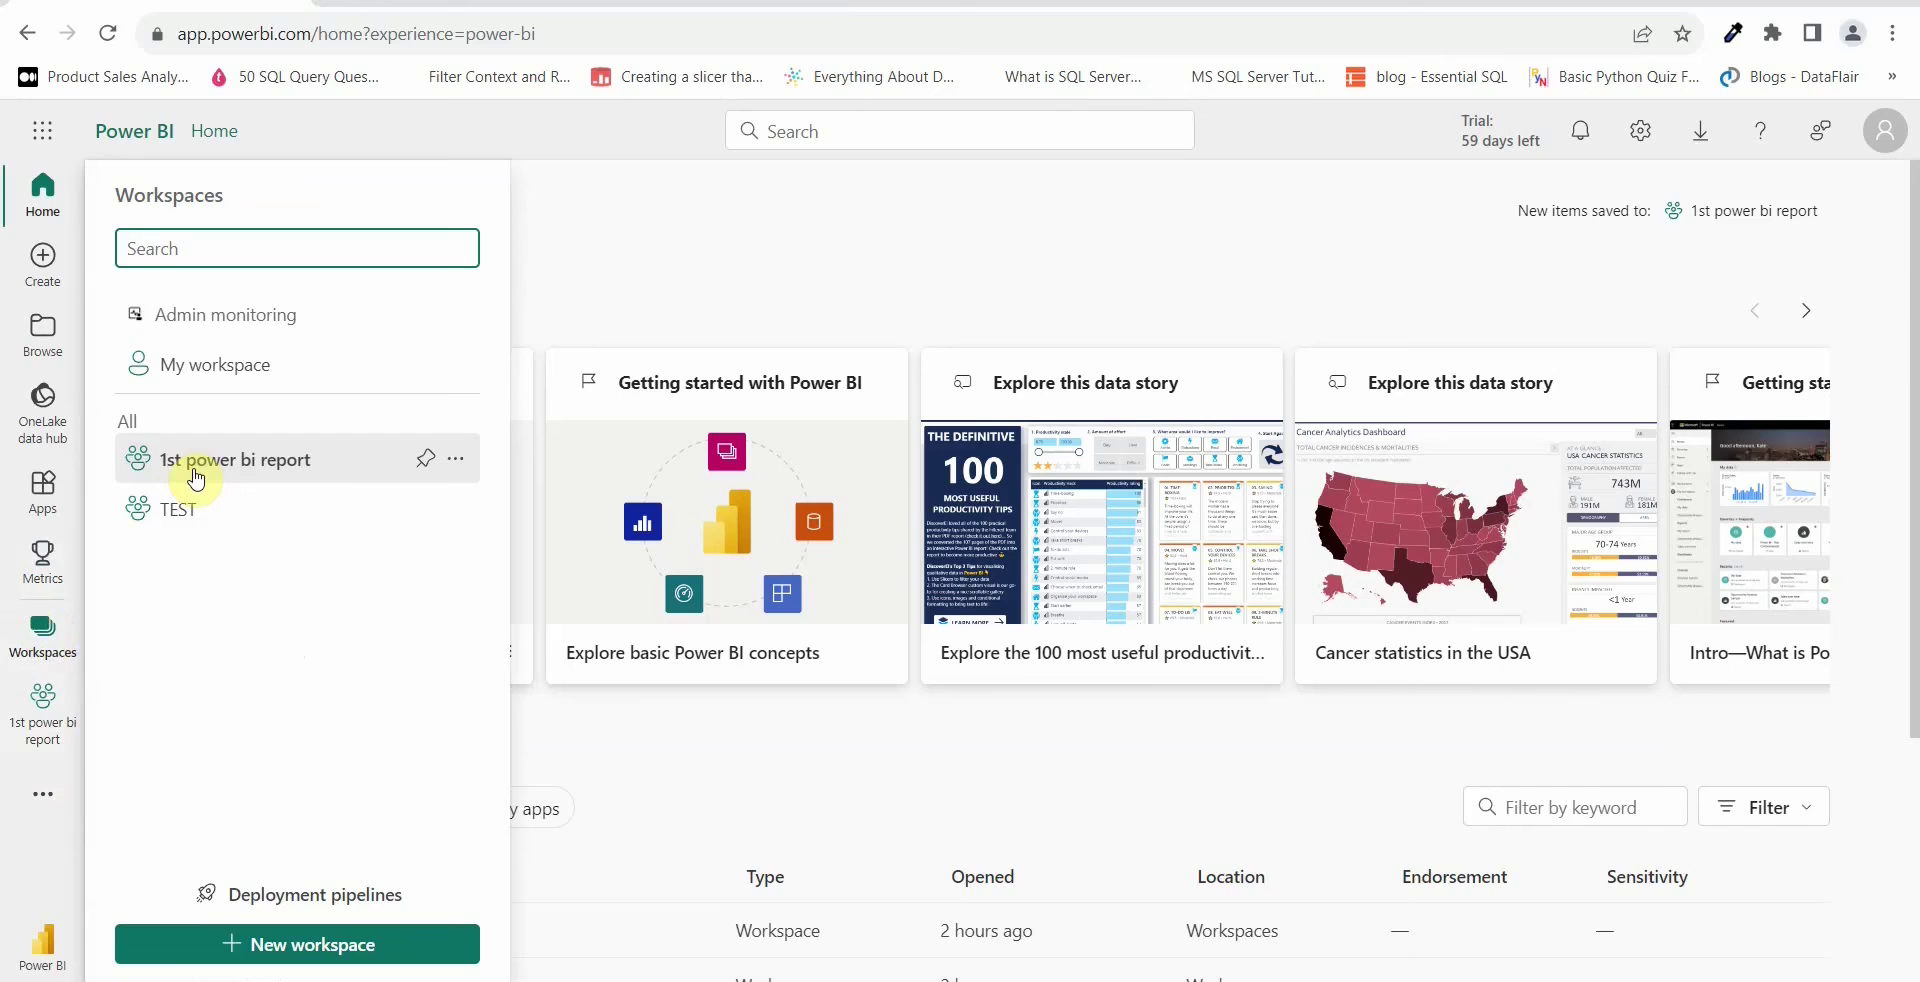
pyautogui.click(197, 476)
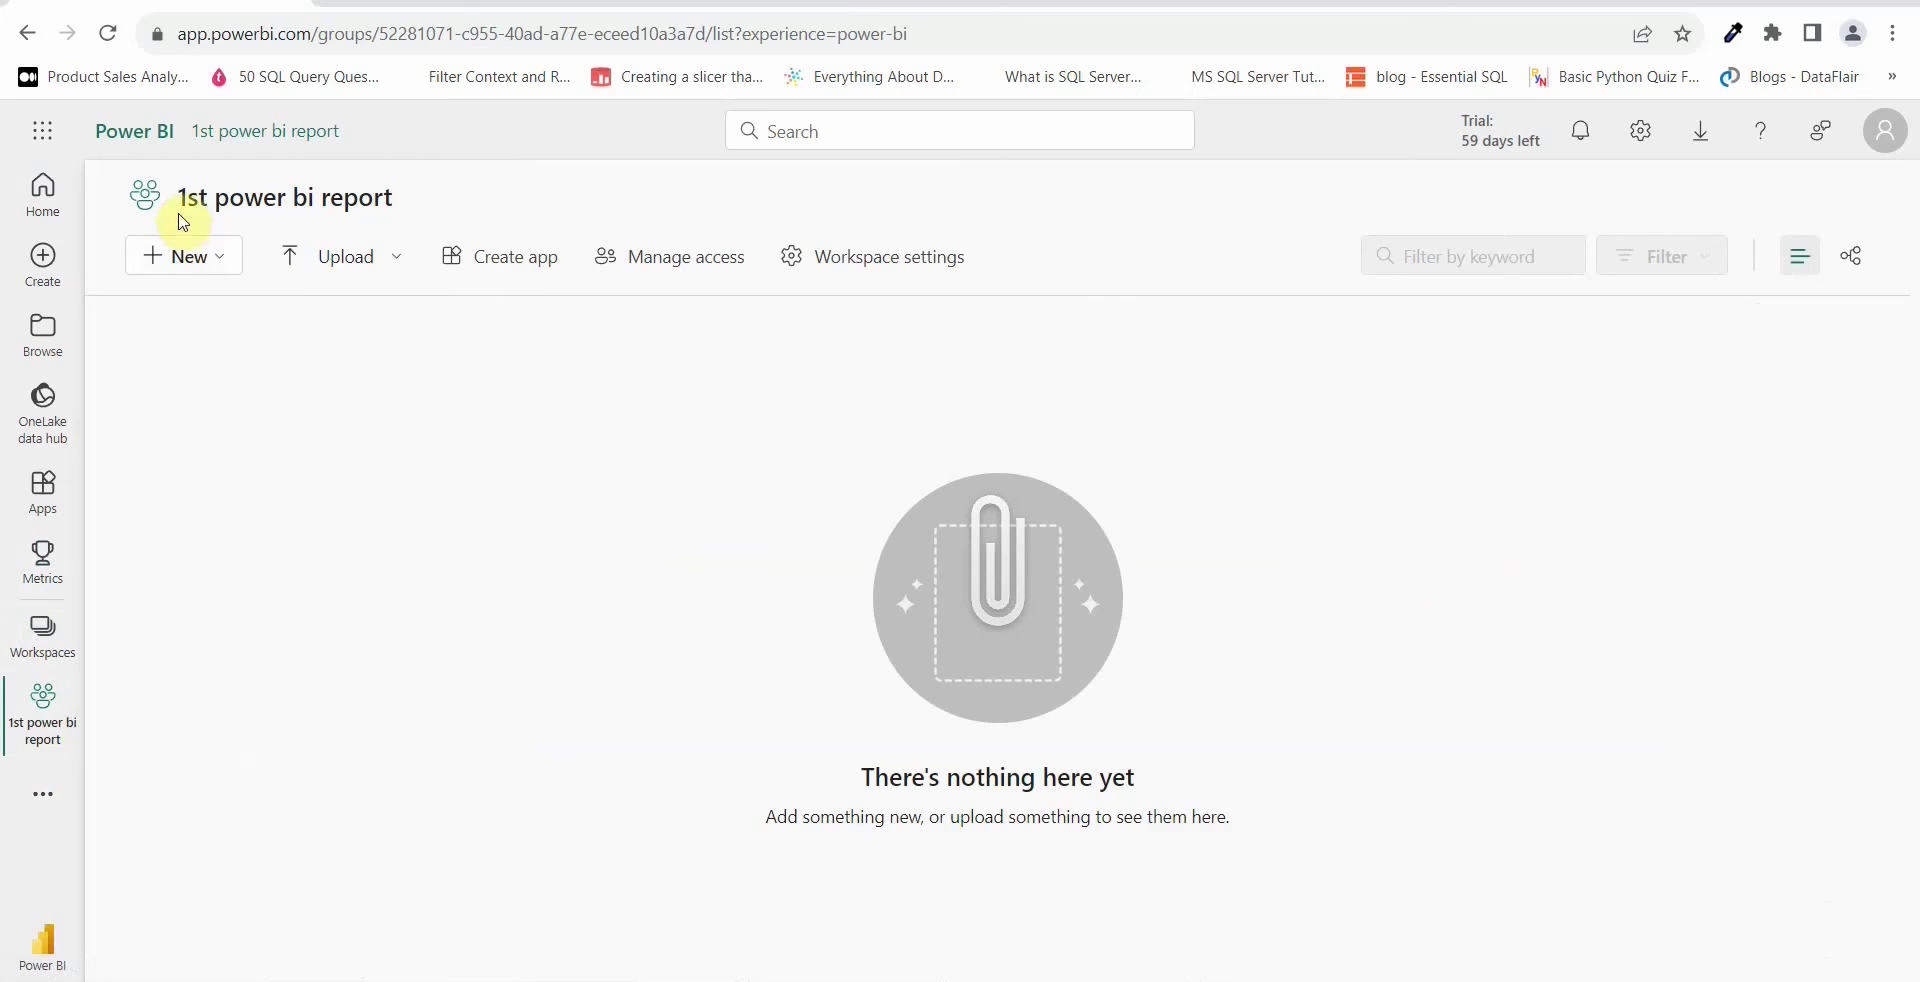
pyautogui.moveTo(172, 201); pyautogui.dragTo(428, 189)
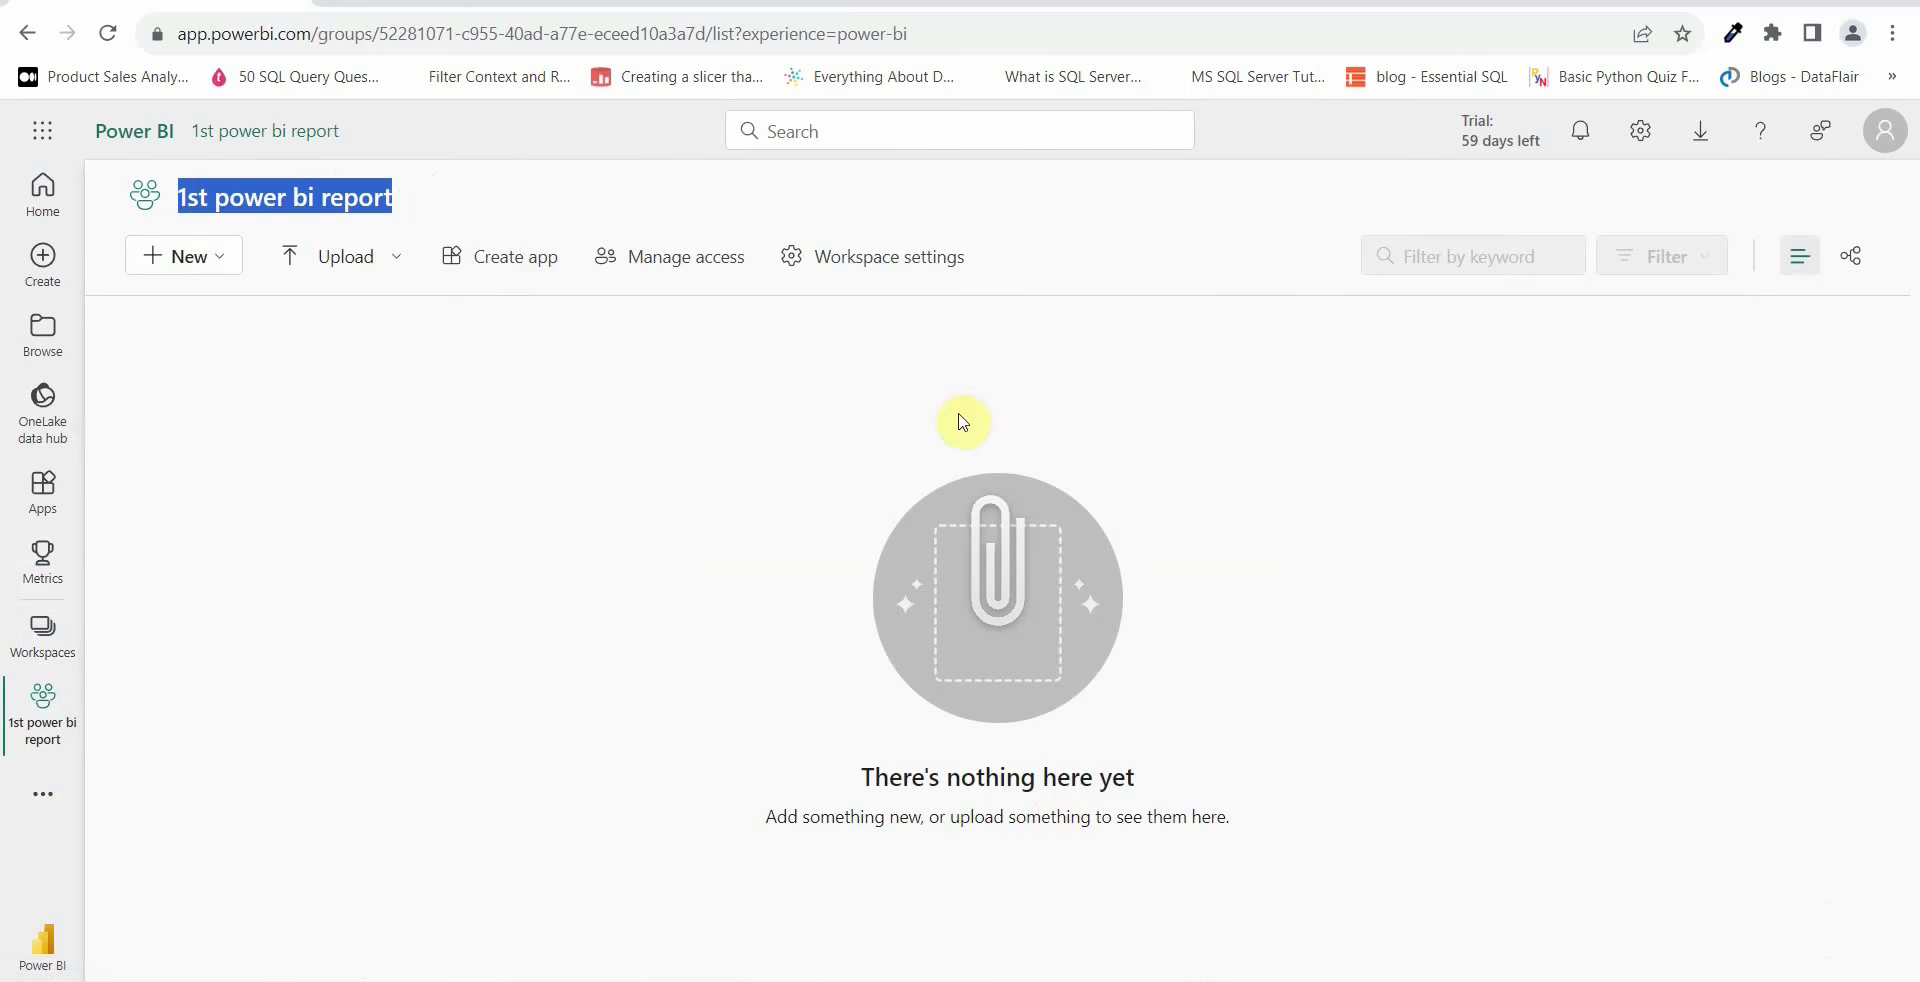
pyautogui.click(356, 651)
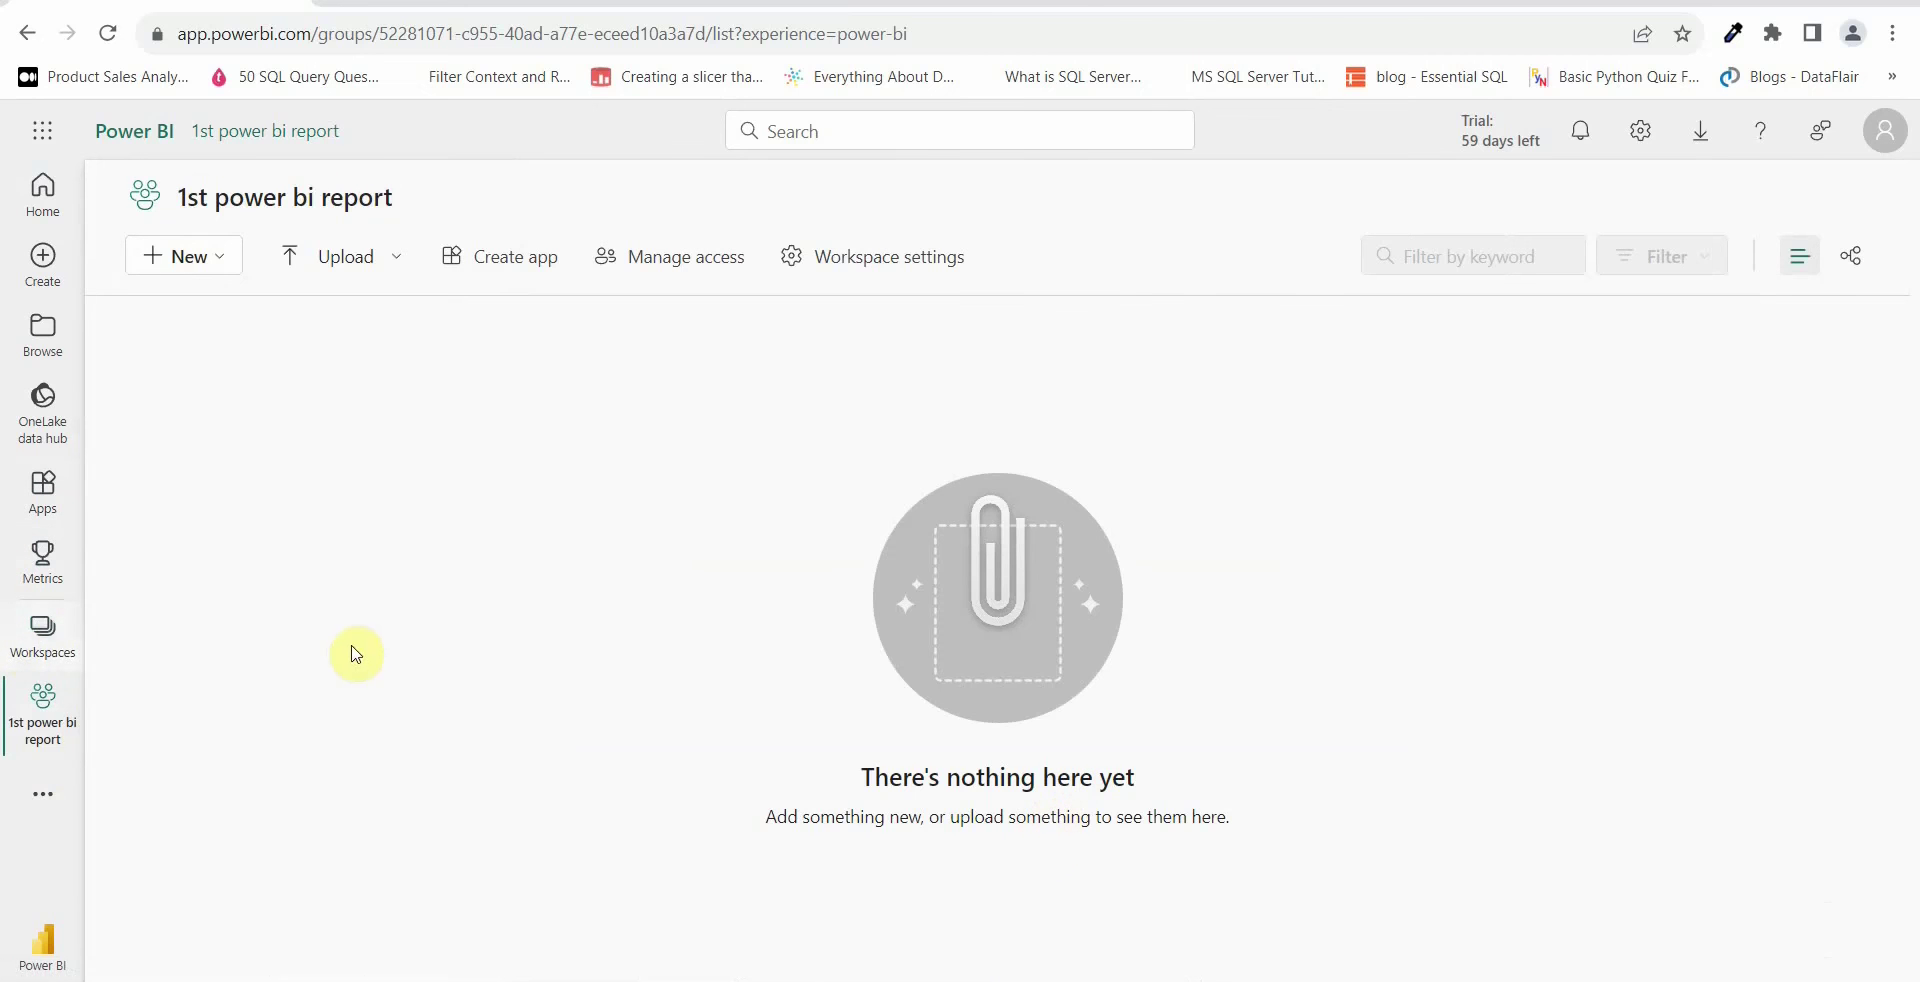
# Step: Open the empty TEST workspace, then return to the report in Power BI Desktop
pyautogui.click(42, 636)
pyautogui.click(178, 515)
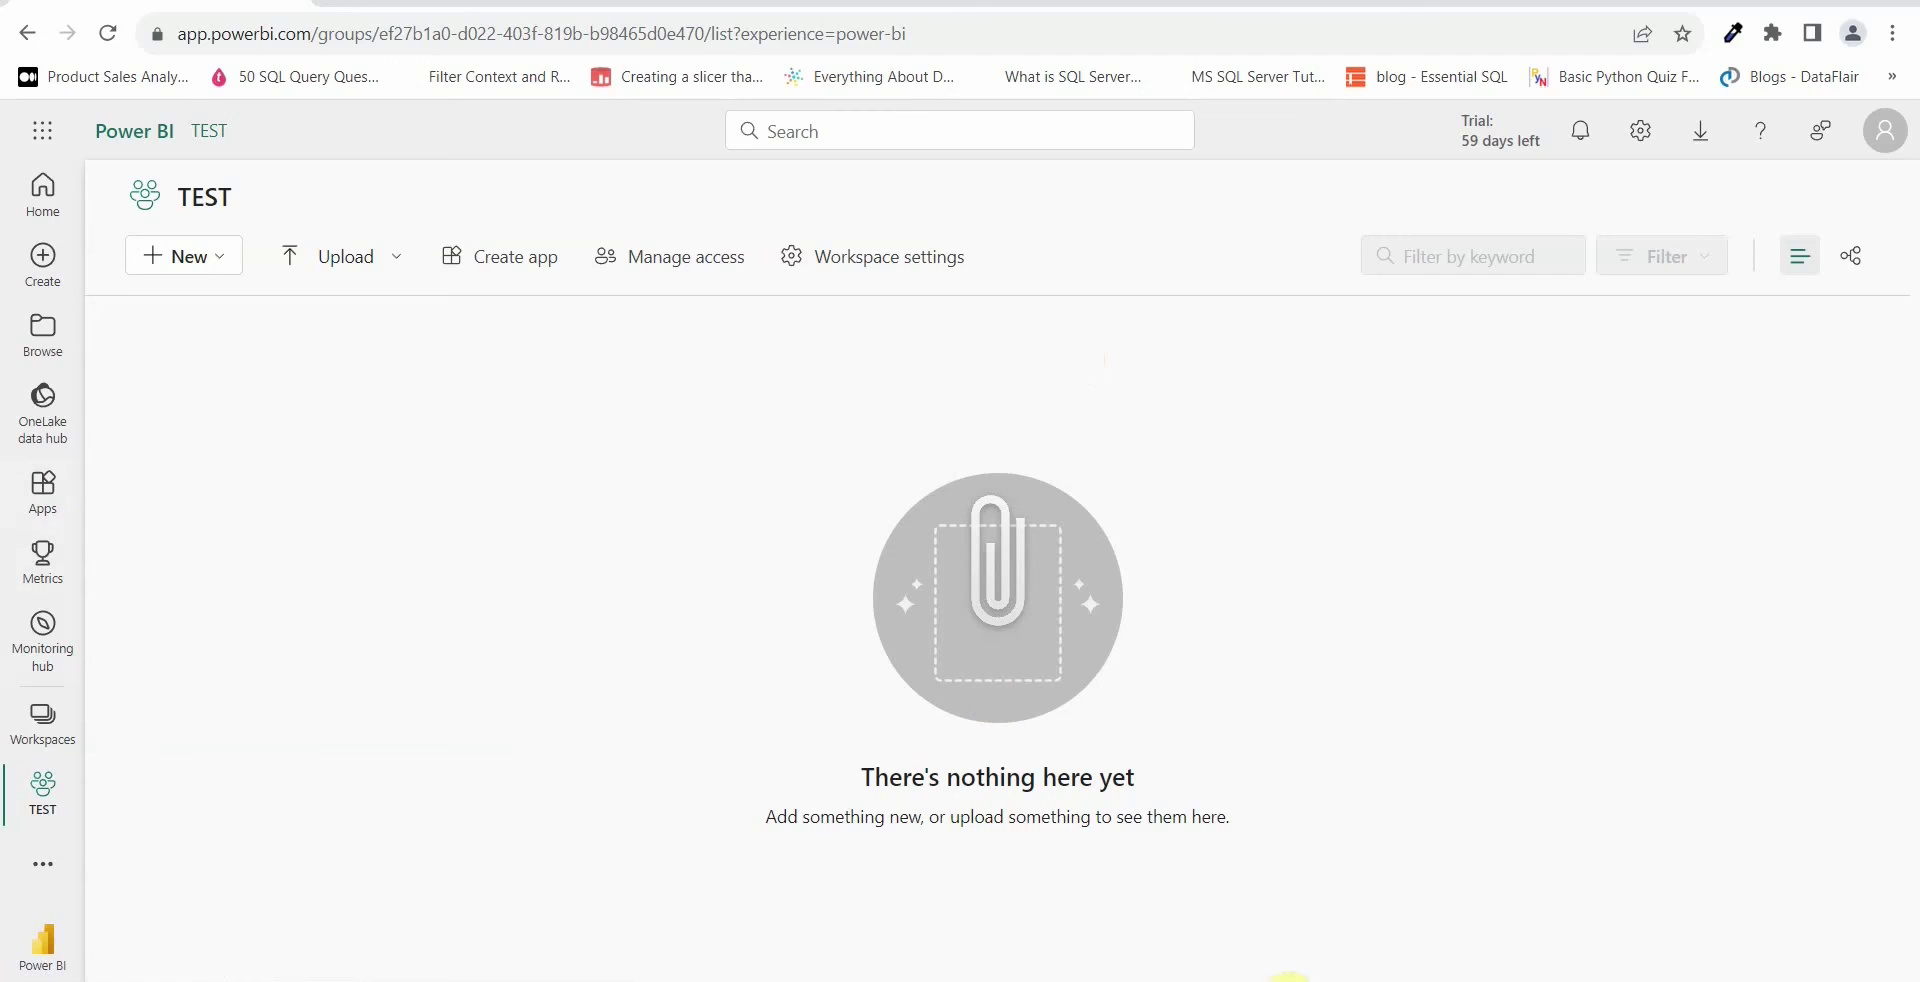
pyautogui.moveTo(1328, 969)
pyautogui.click(1300, 888)
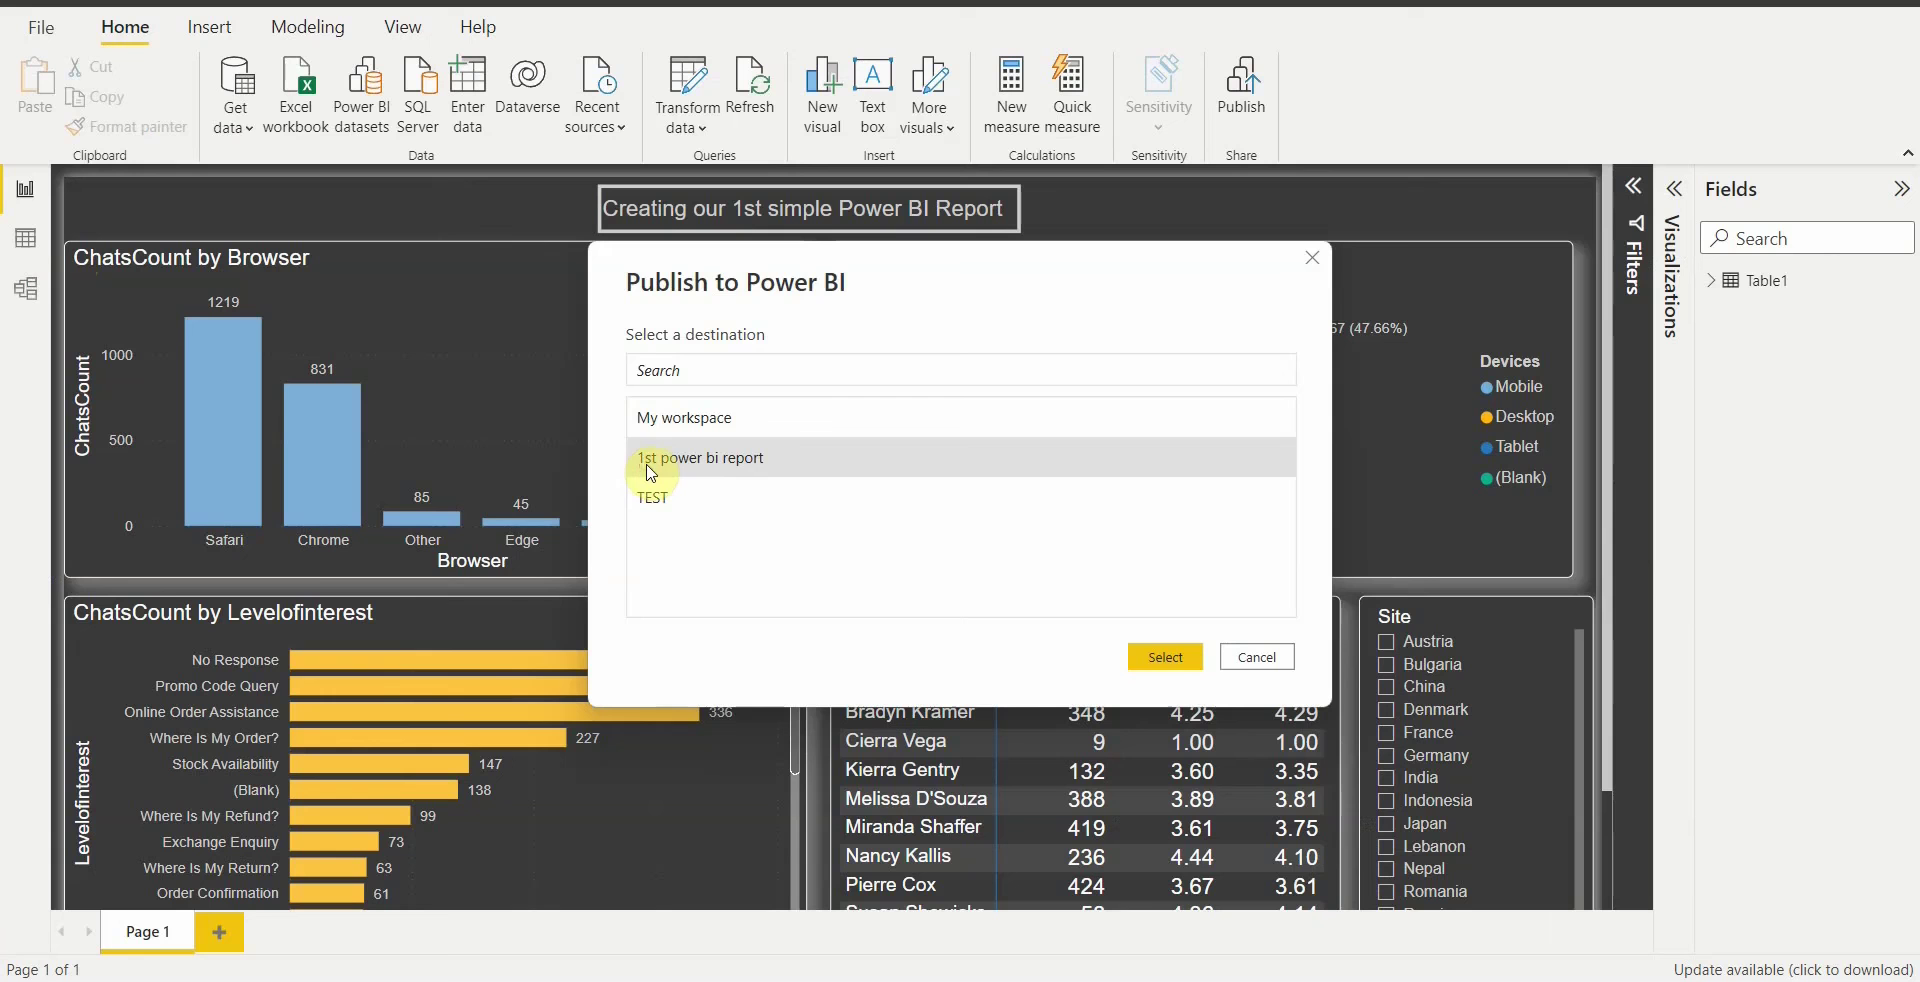
# Step: Respond to the publish destination dialog, ending with the '1st Power BI Report.pbix' Success message
pyautogui.click(1165, 657)
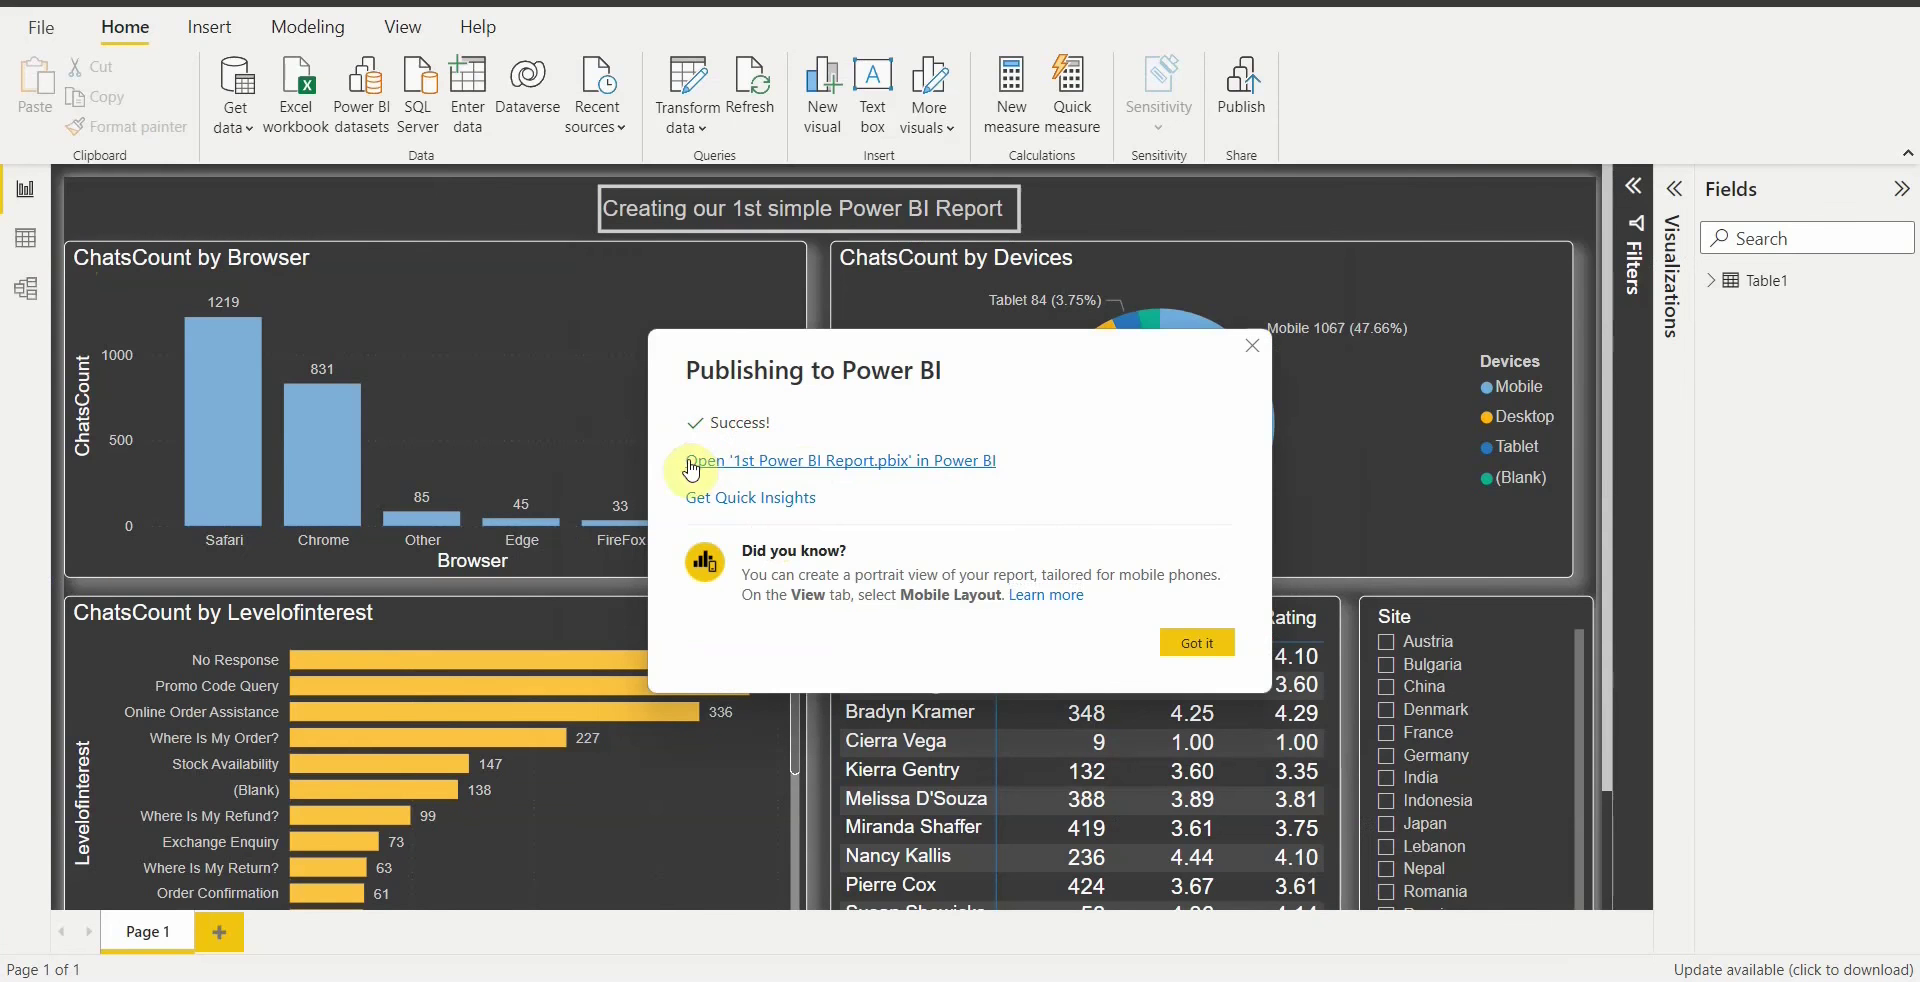
# Step: Follow 'Open in Power BI', reload, and open 1st Power BI Report from the '1st power bi report' workspace
pyautogui.click(831, 479)
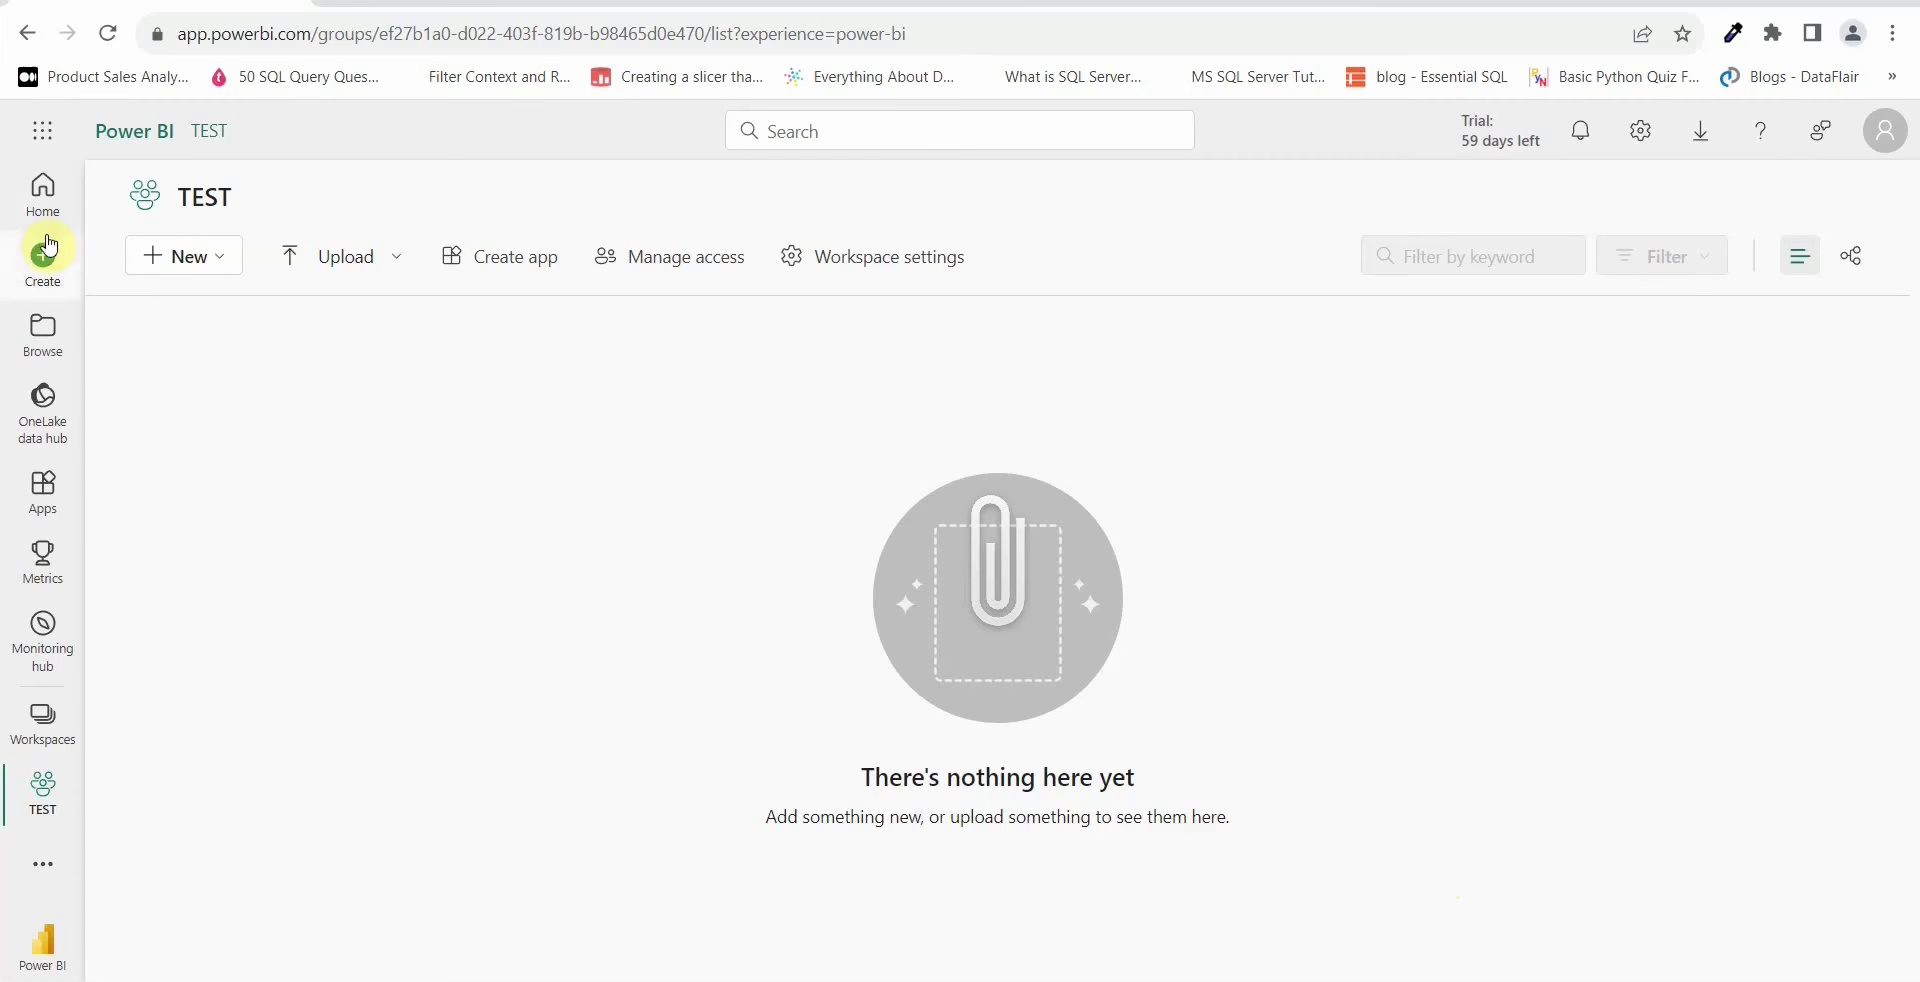
pyautogui.click(106, 40)
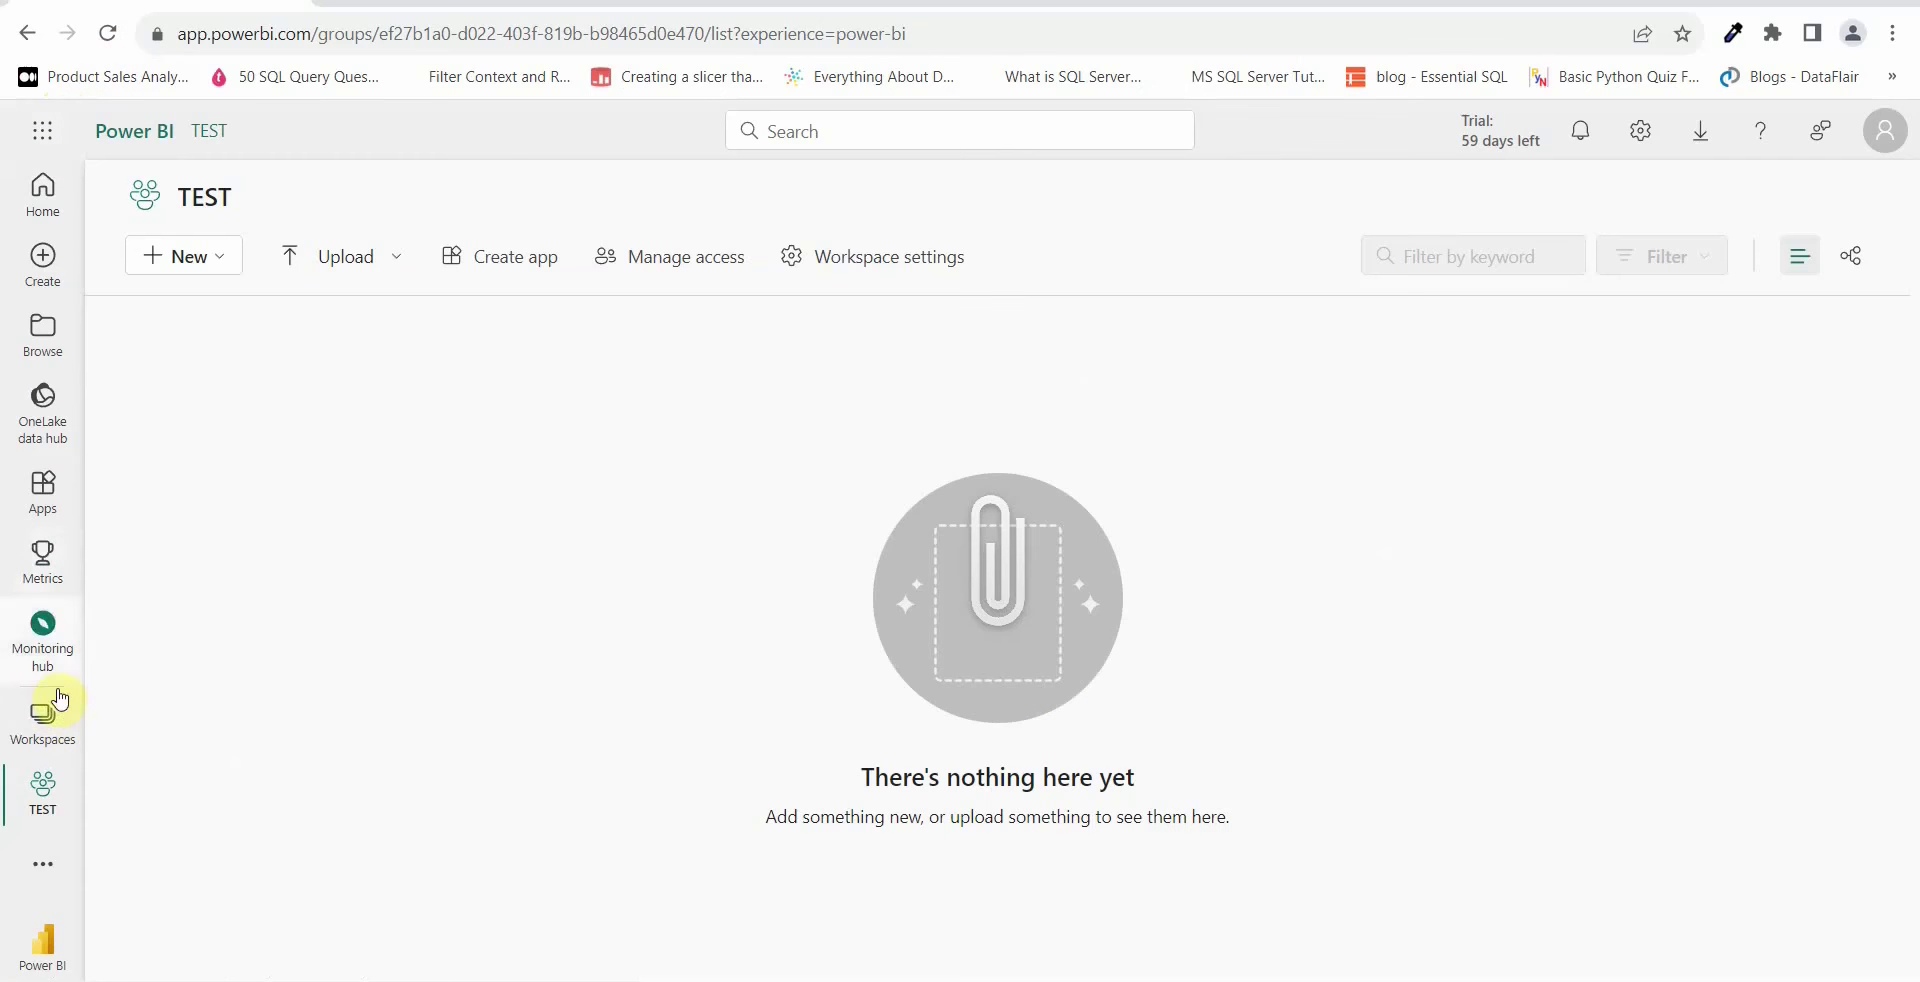
pyautogui.click(43, 716)
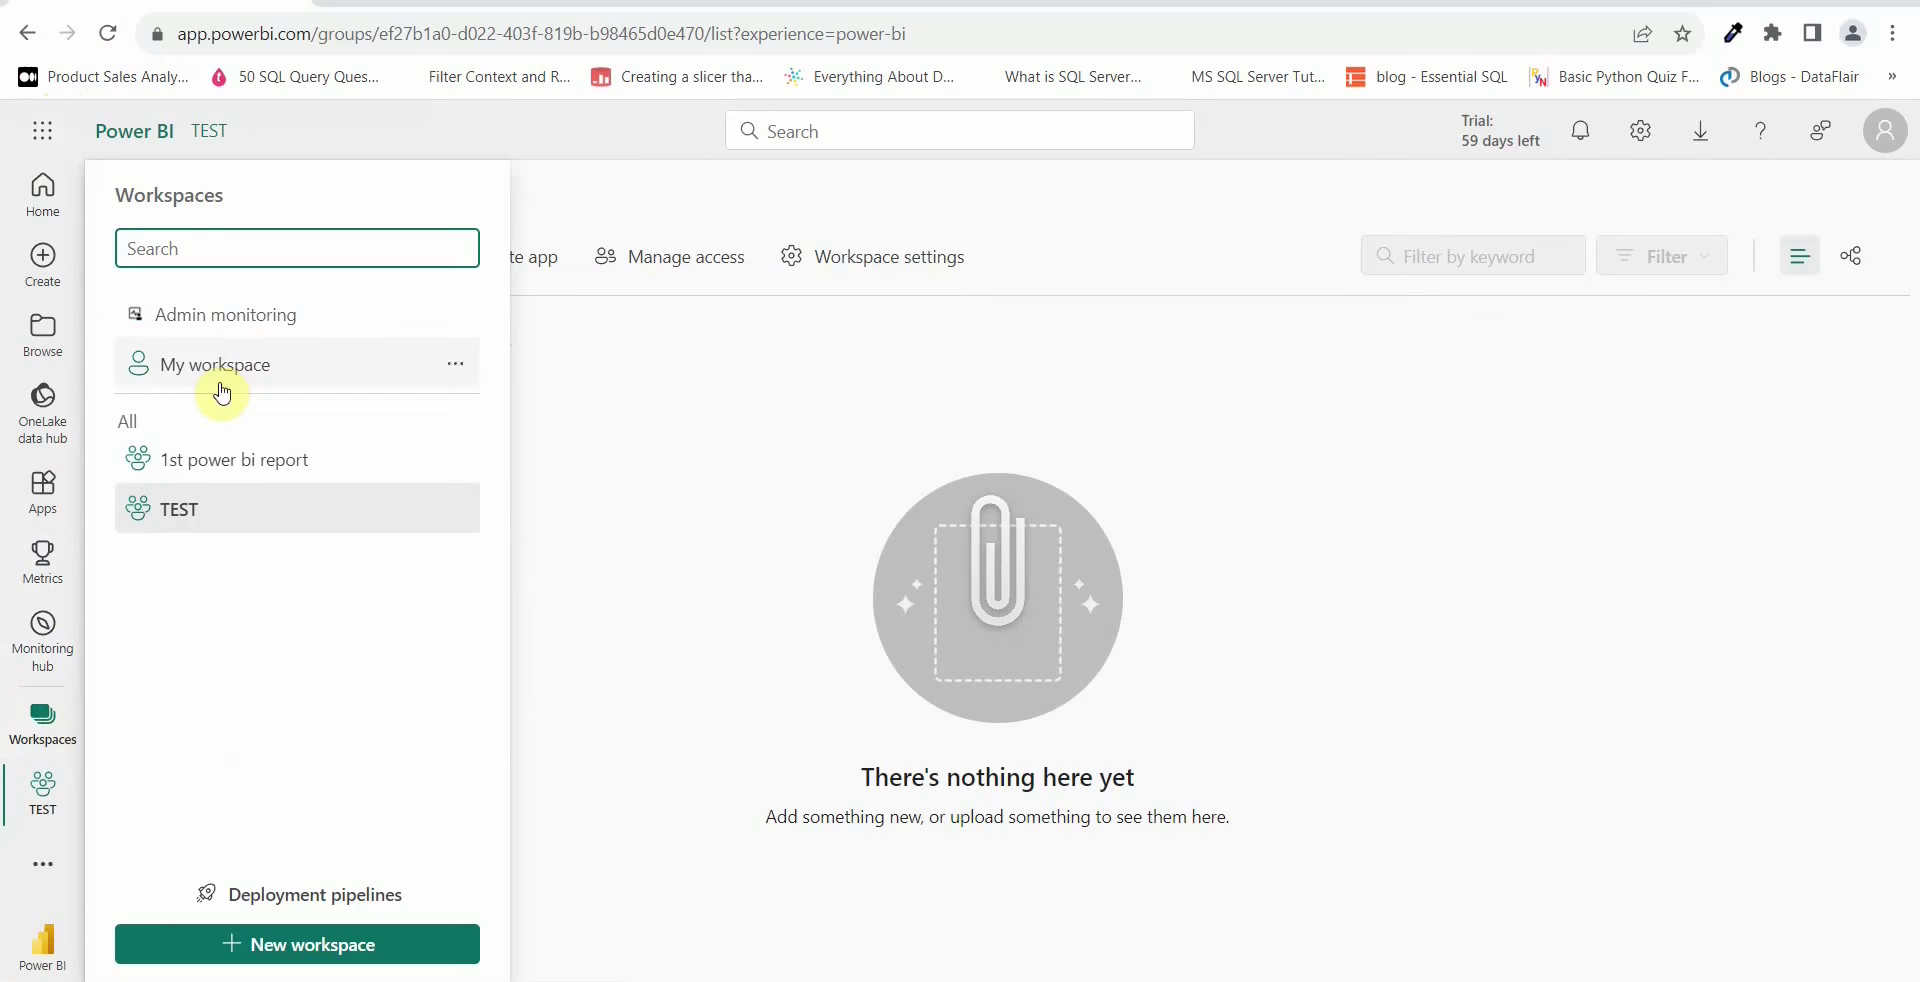
pyautogui.click(214, 459)
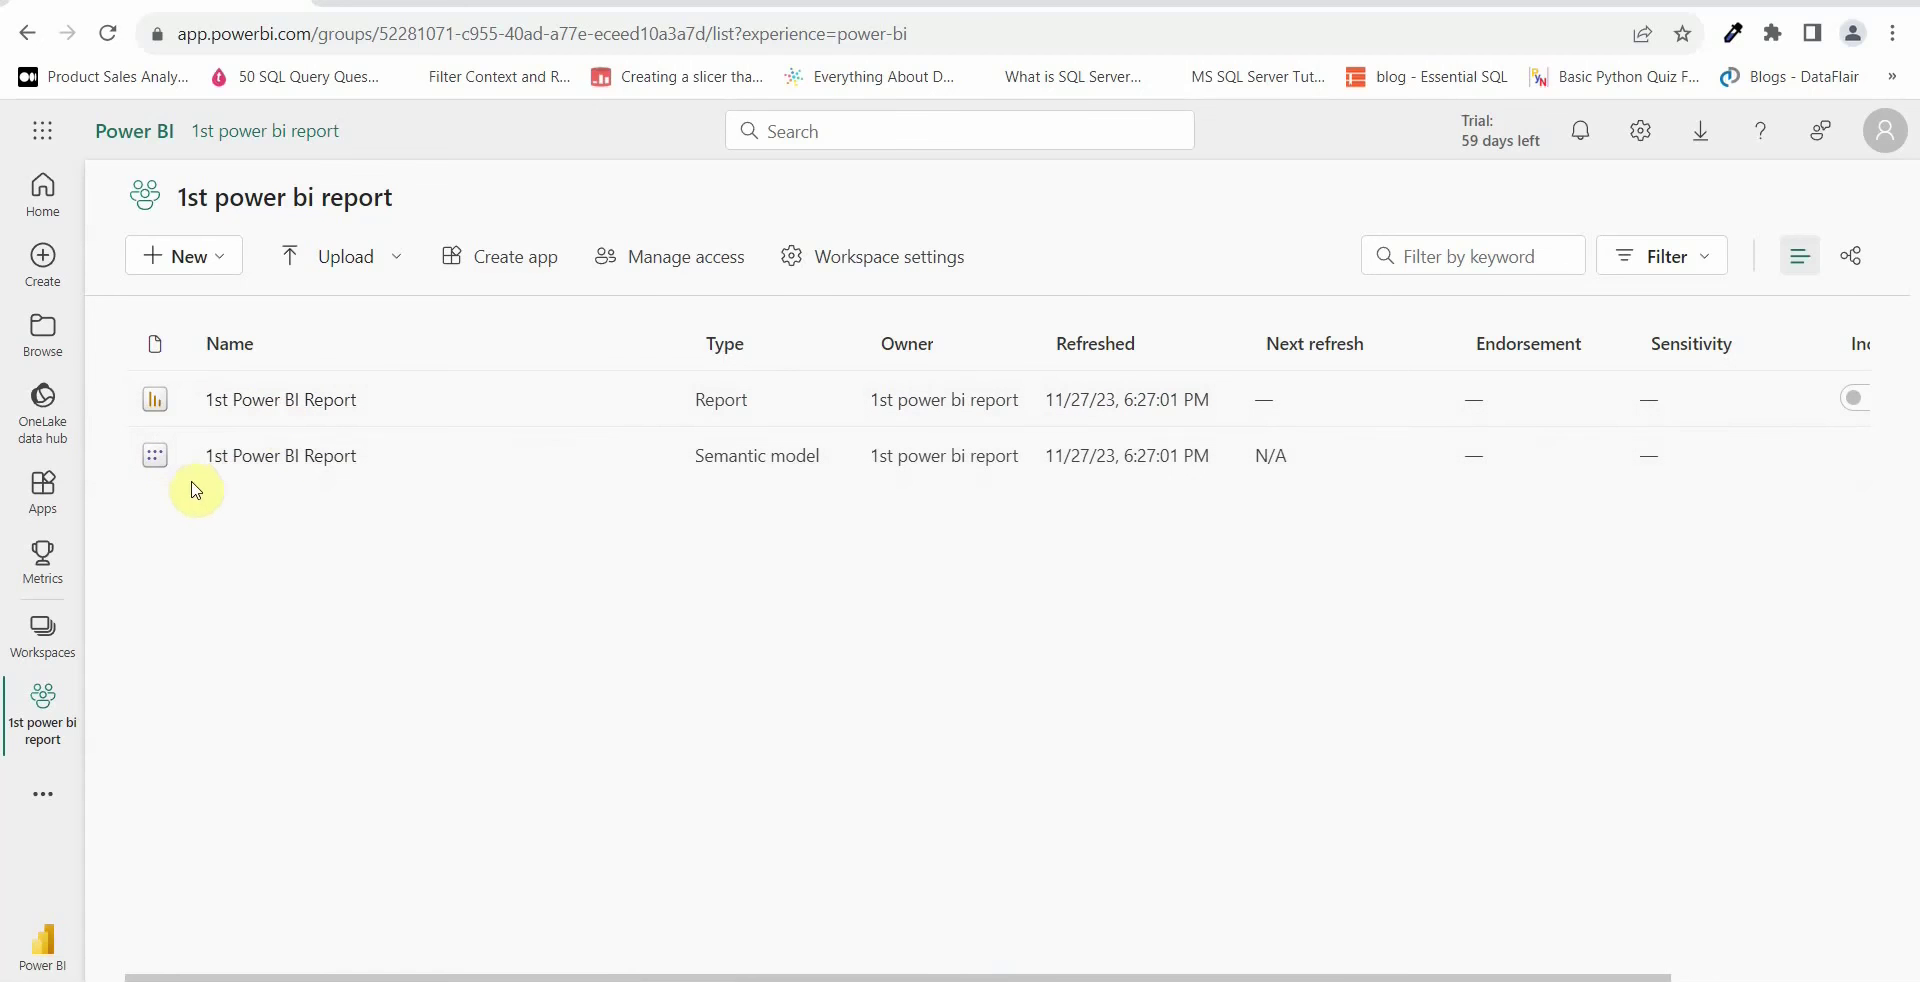
pyautogui.click(266, 401)
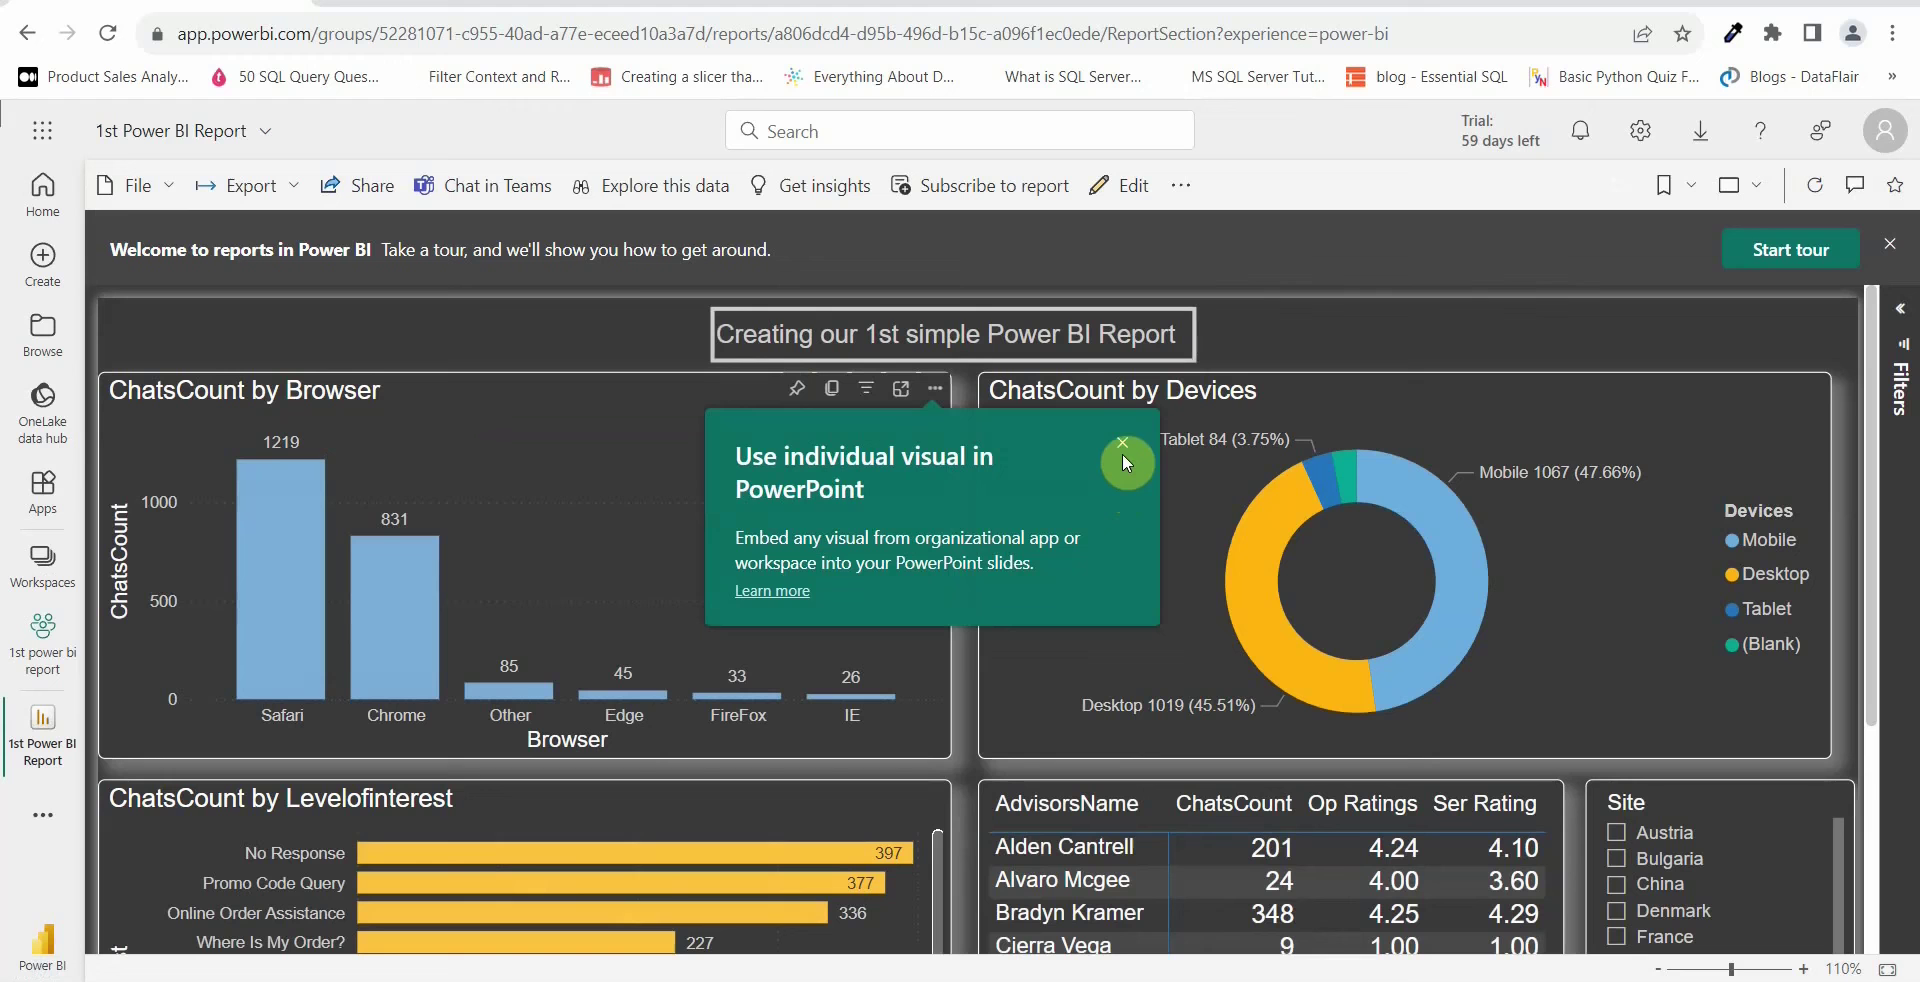
# Step: Dismiss the PowerPoint embedding tip and the welcome tour banner on the online report
pyautogui.click(1121, 443)
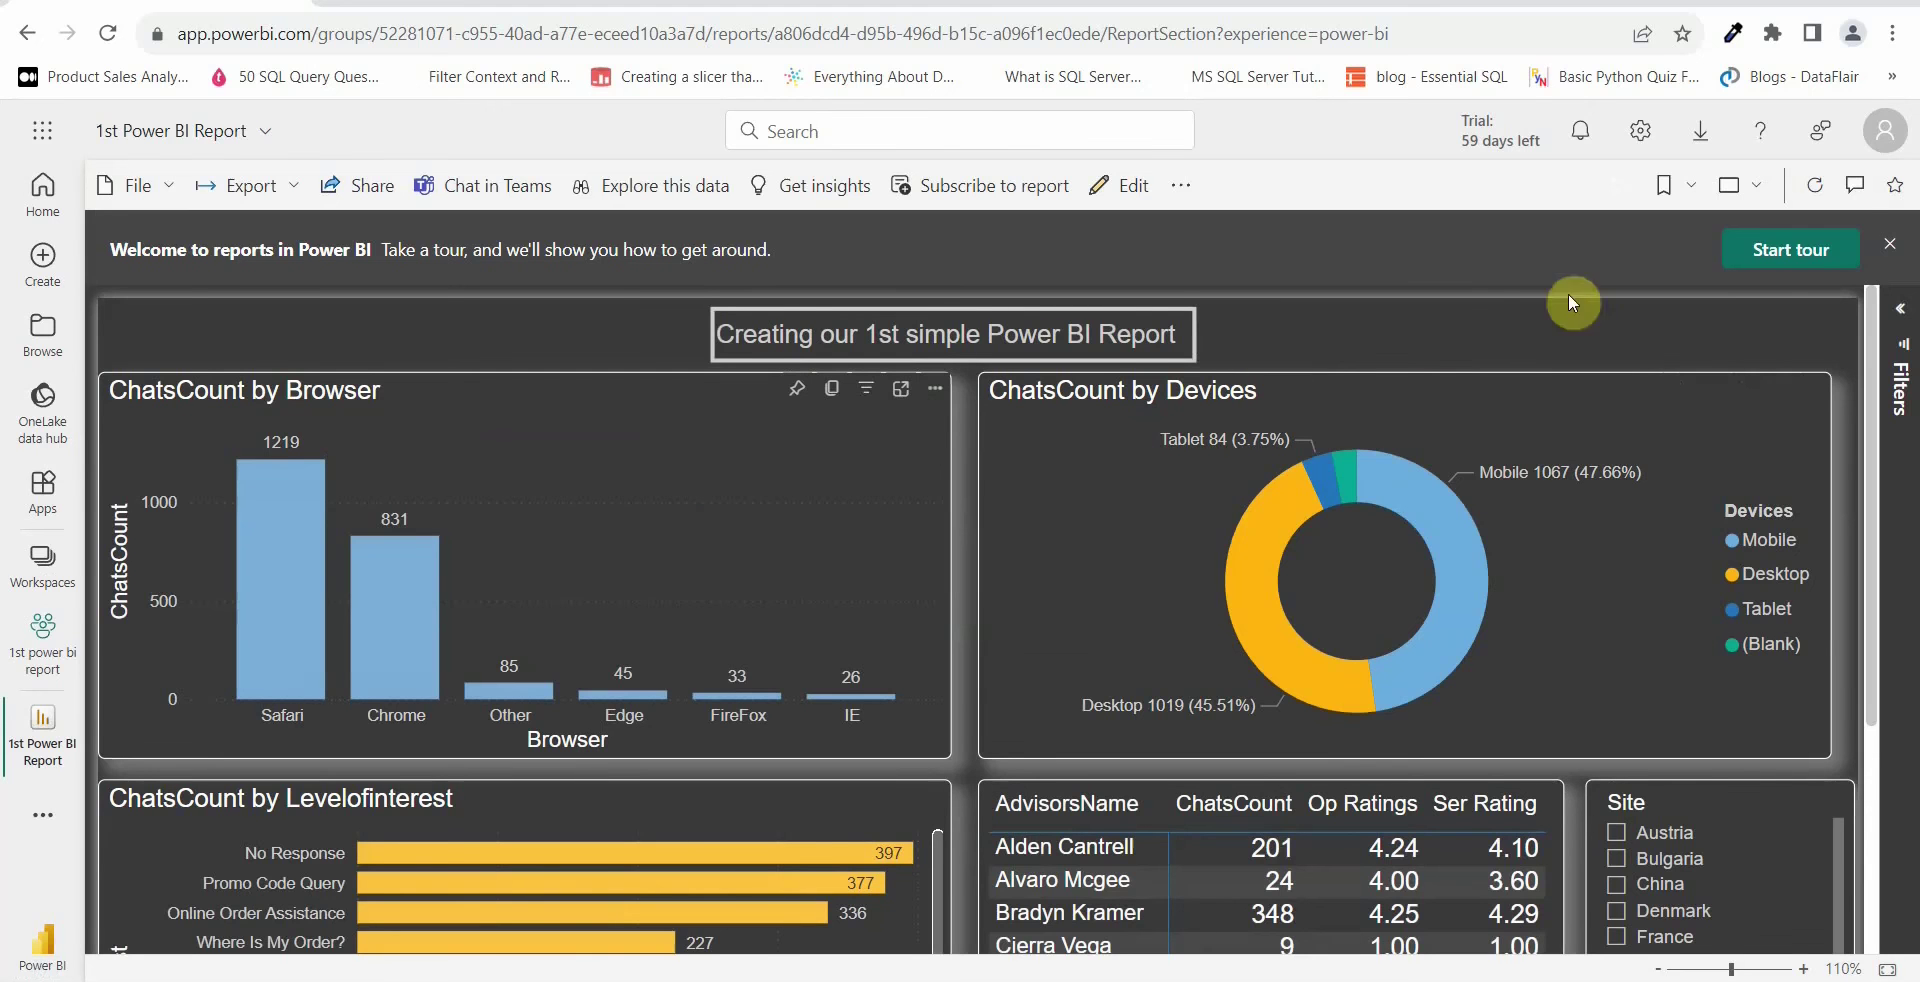
pyautogui.click(1889, 250)
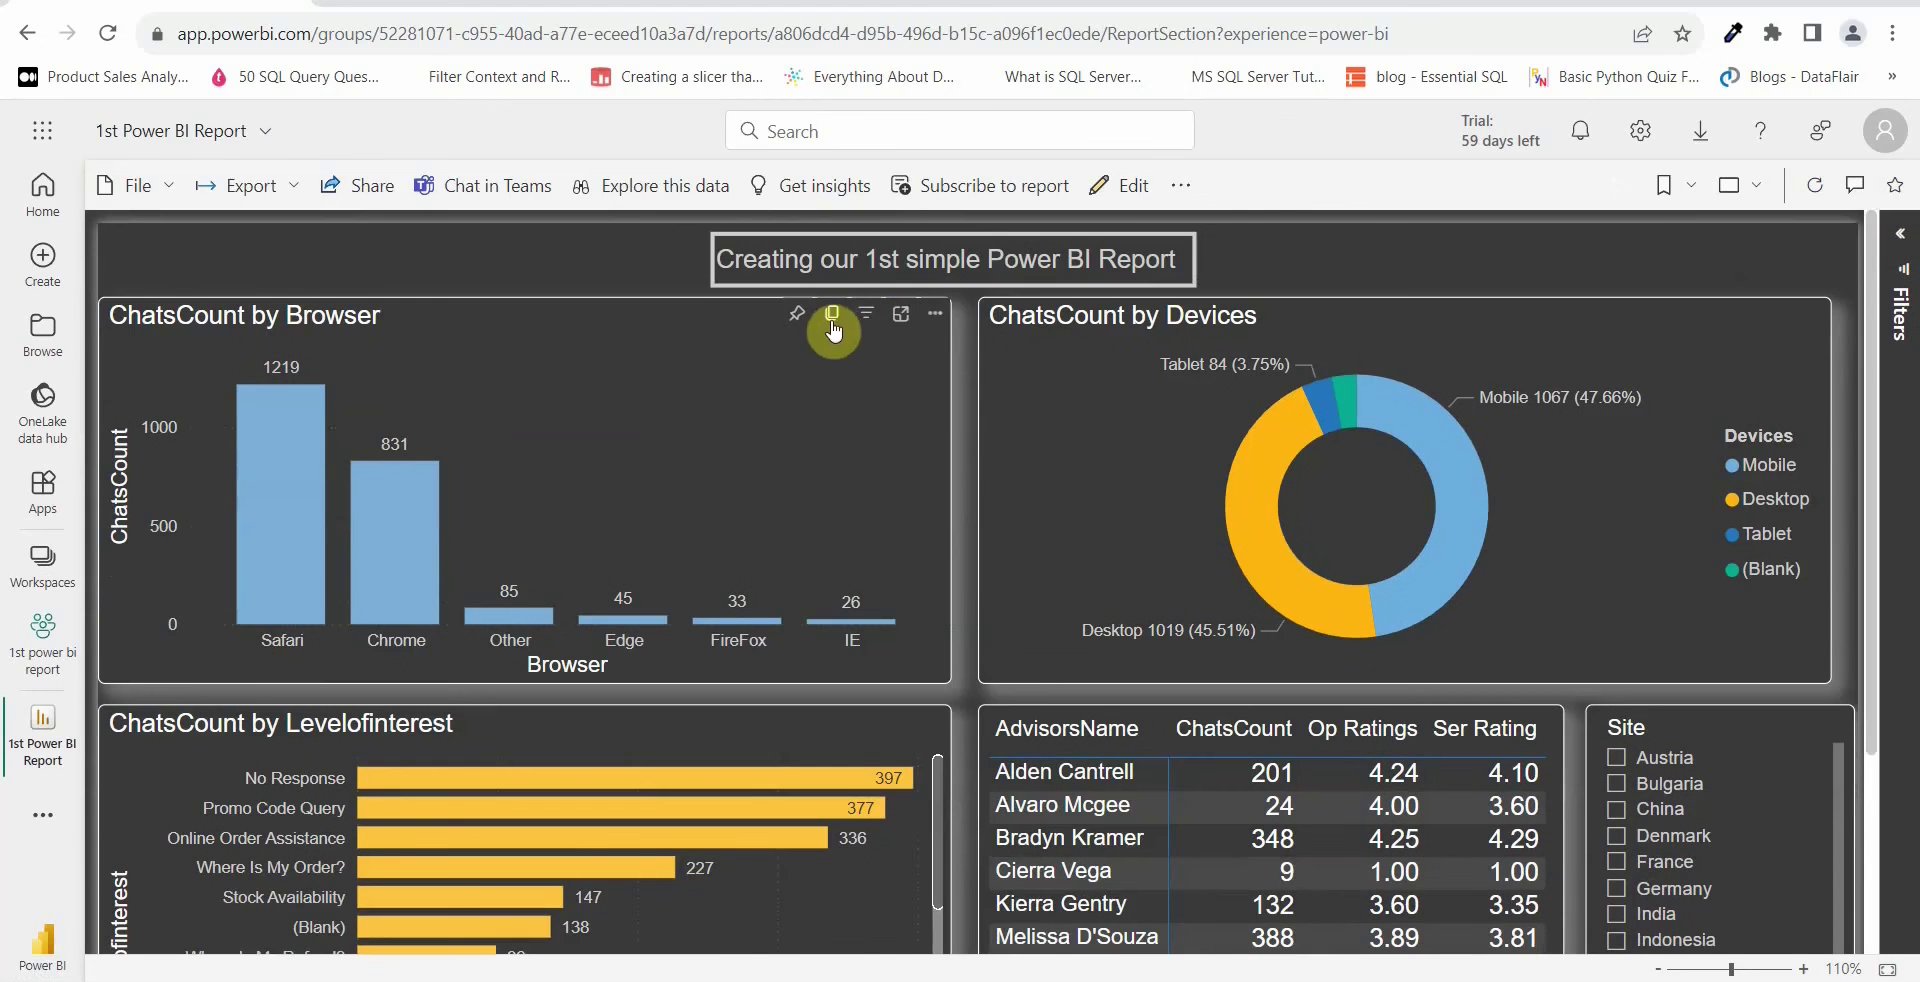
pyautogui.scroll(-5, 985, 728)
pyautogui.scroll(5, 964, 729)
# Step: Cross-filter the report by Chrome chats, then by Desktop chats, clearing each filter afterwards
pyautogui.click(408, 531)
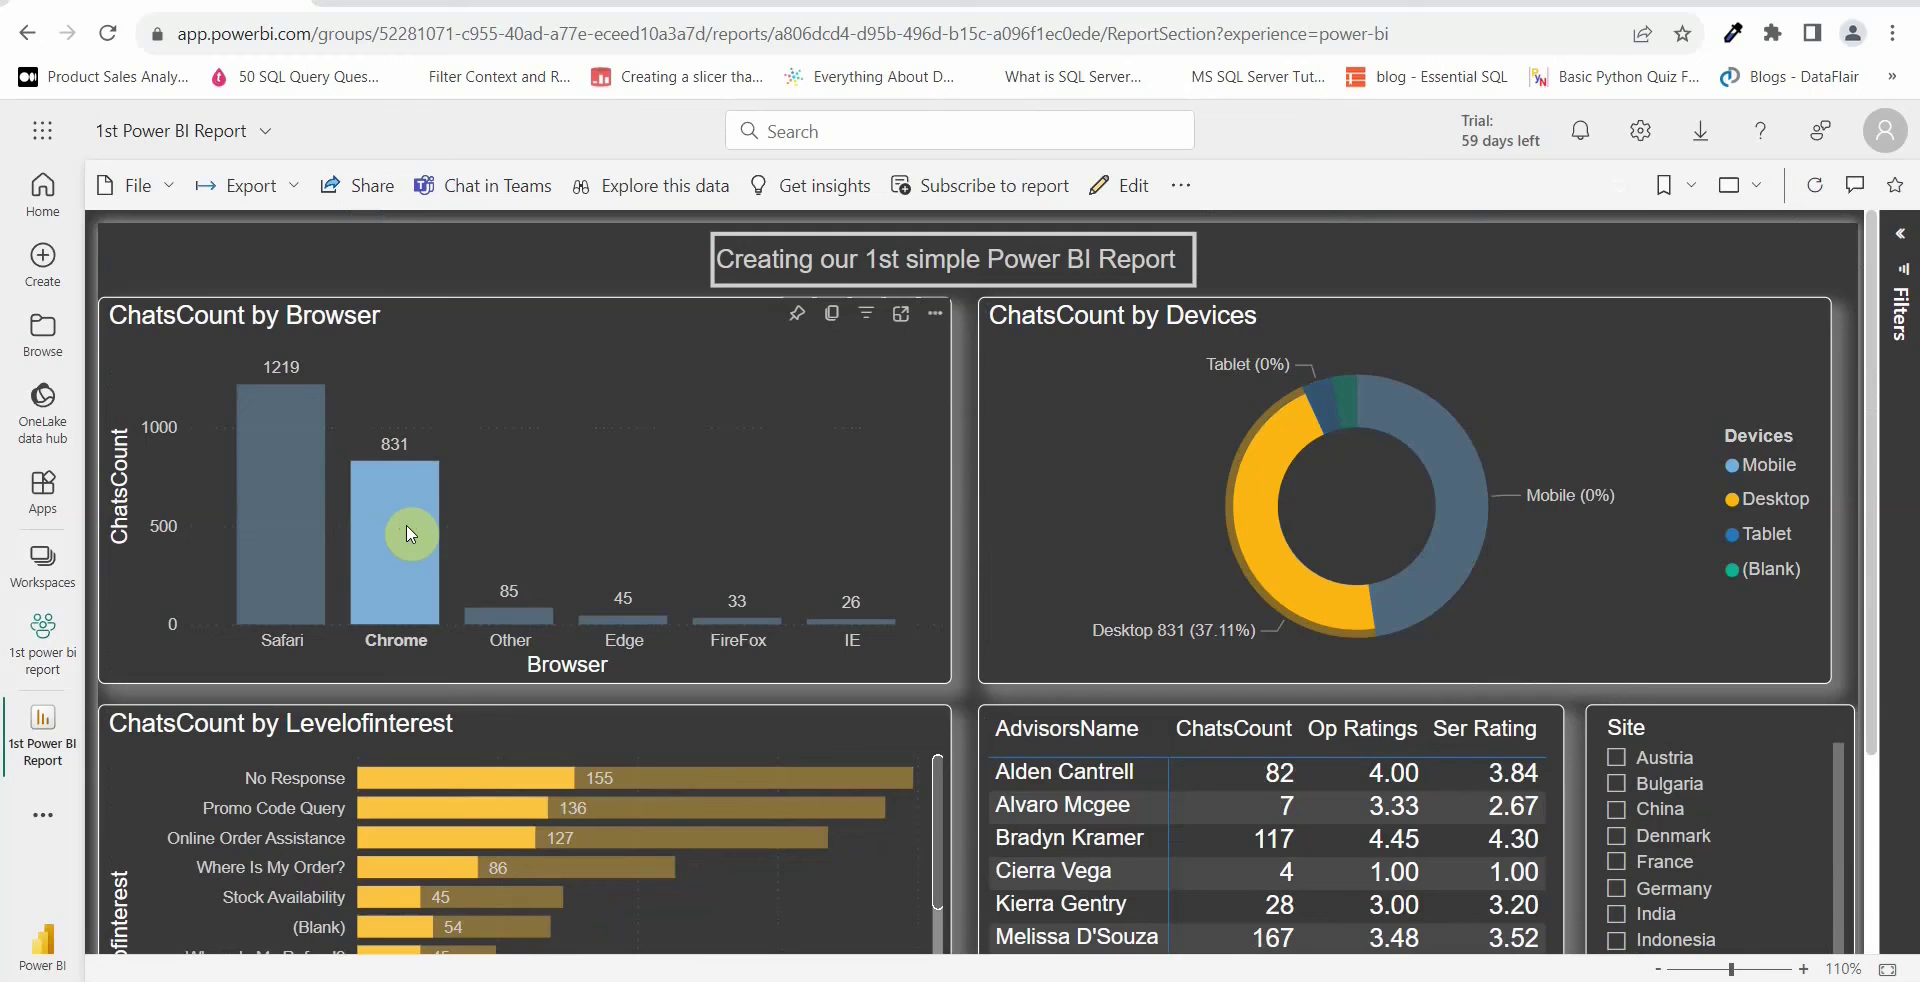
pyautogui.click(408, 532)
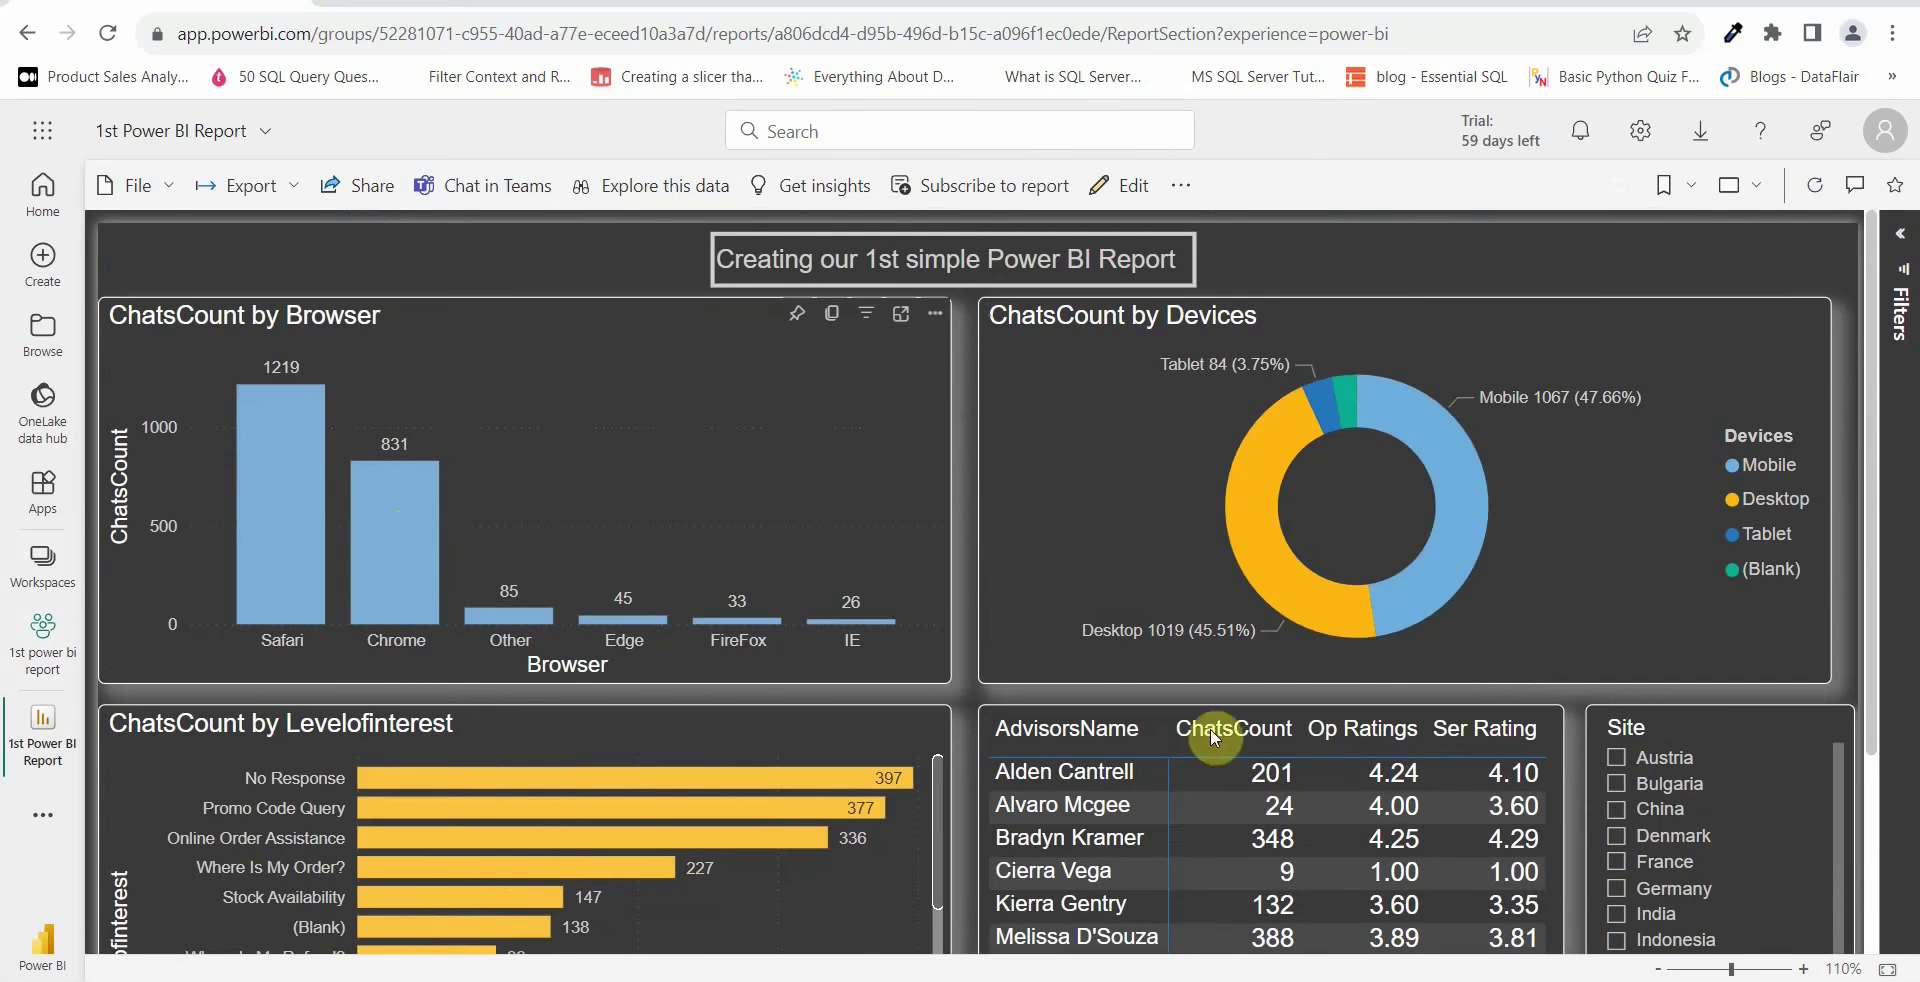
pyautogui.click(1313, 610)
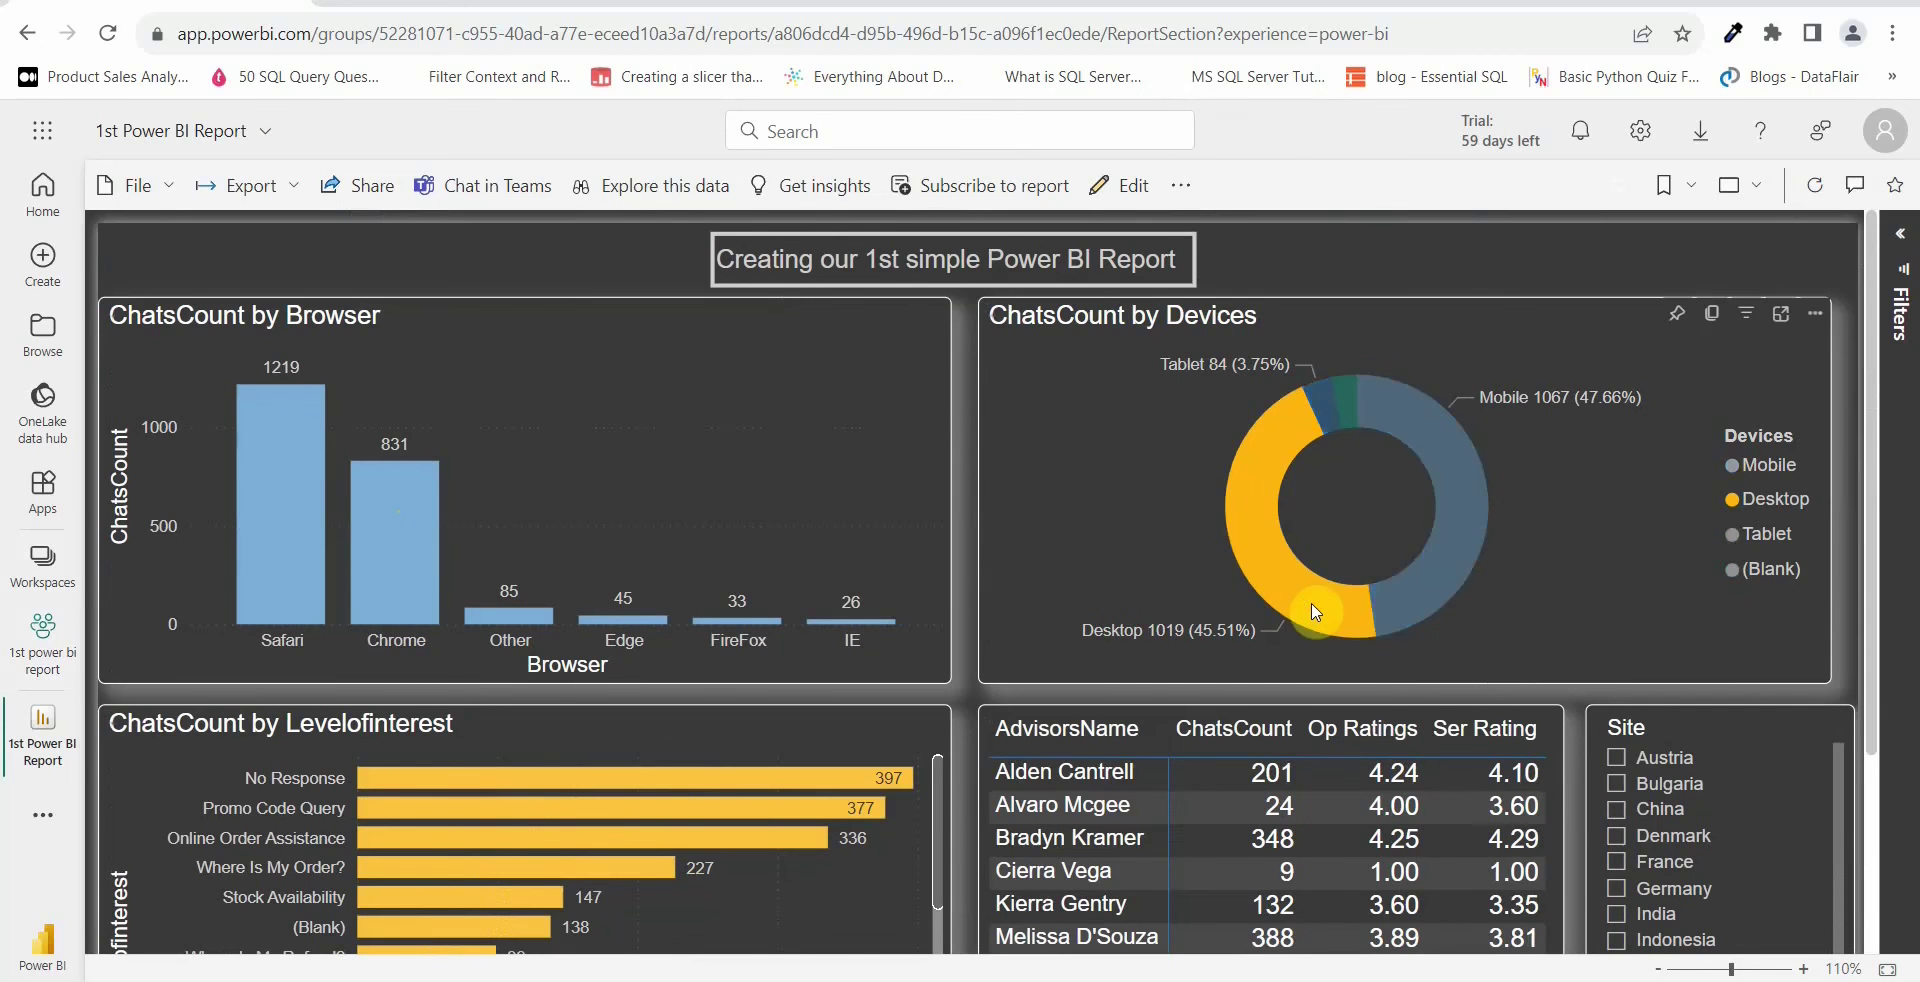
pyautogui.click(1315, 612)
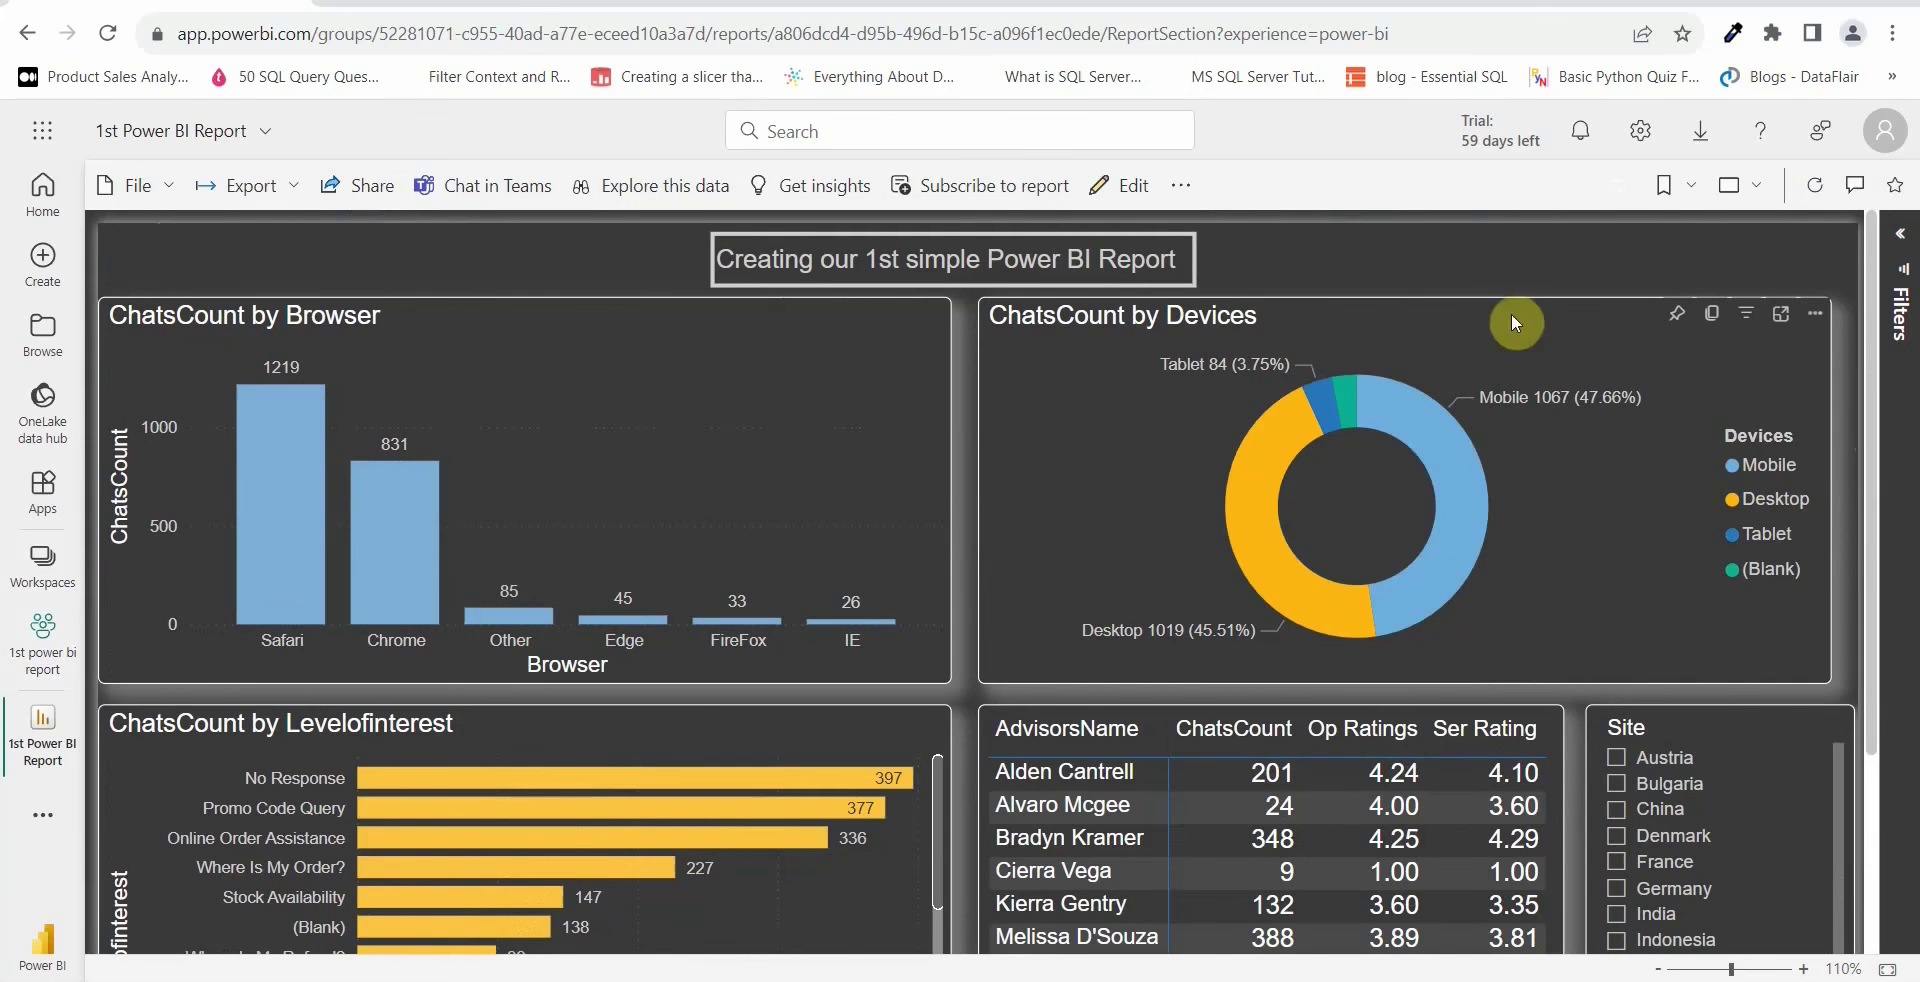
pyautogui.click(166, 192)
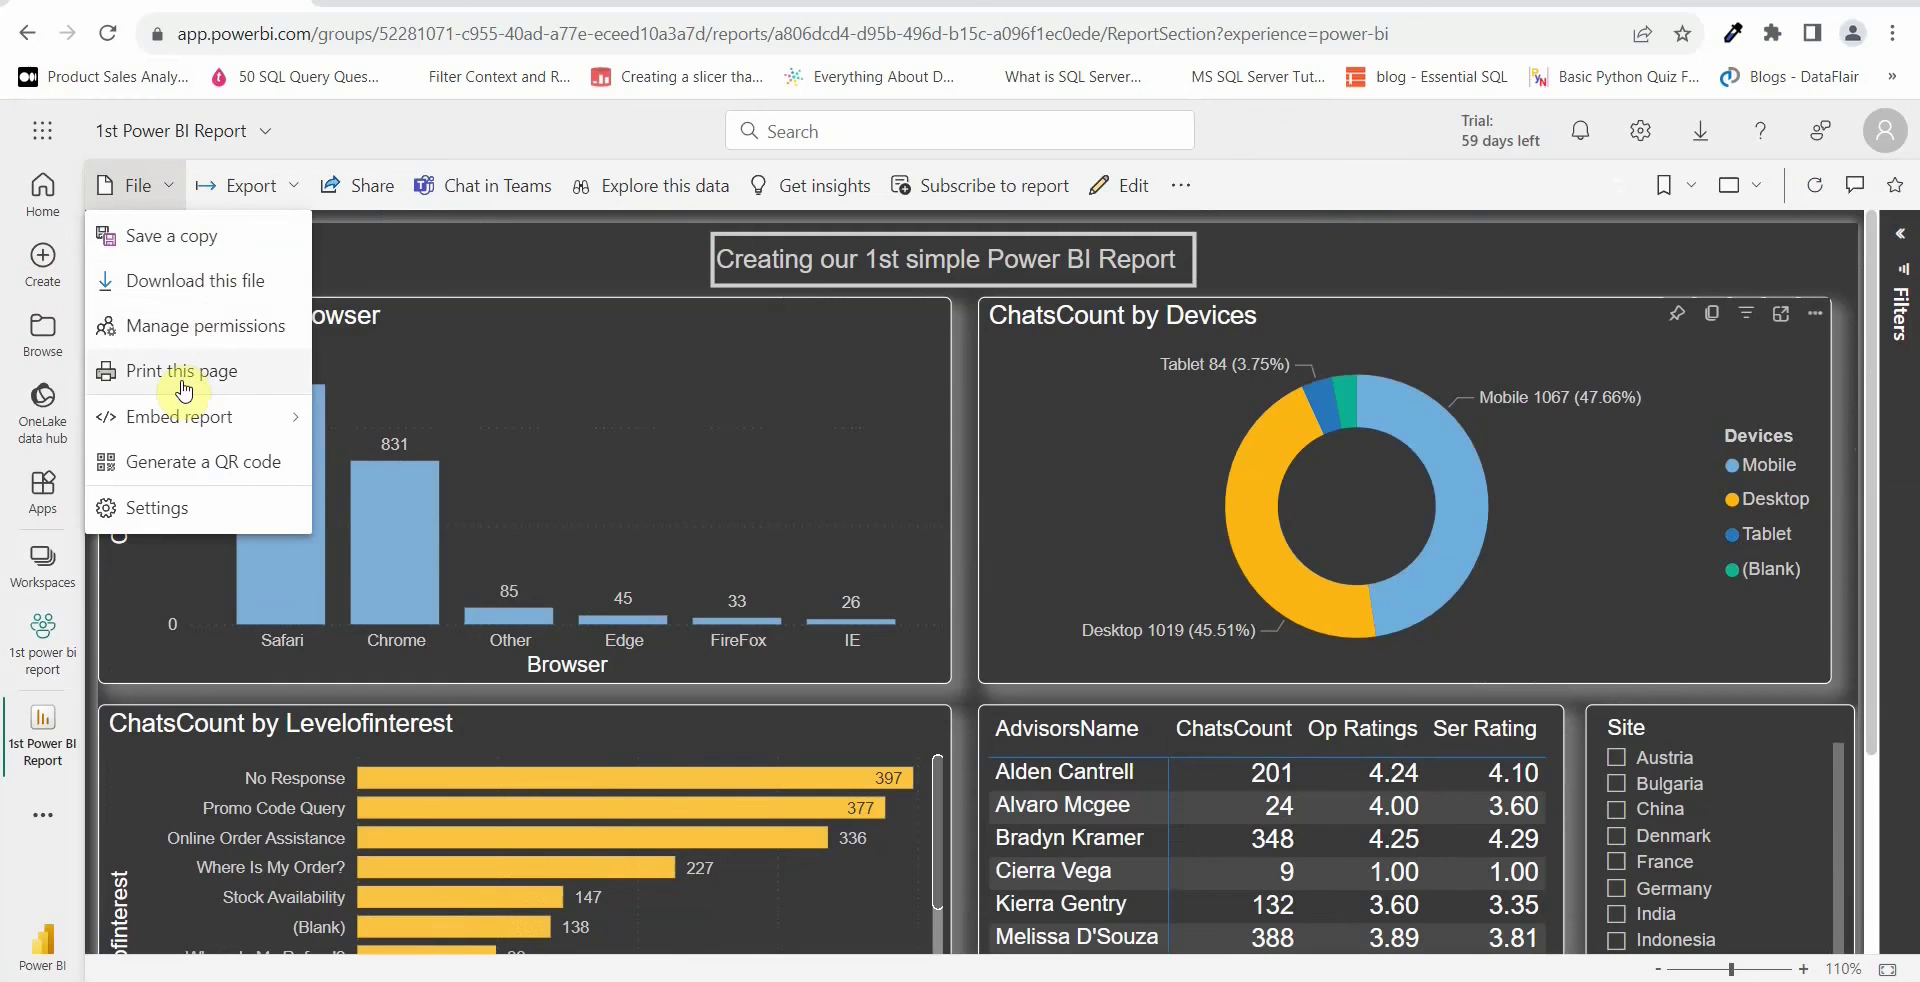
# Step: Look over the File menu's Embed report and Export's PowerPoint choices, then close the menus
pyautogui.moveTo(252, 416)
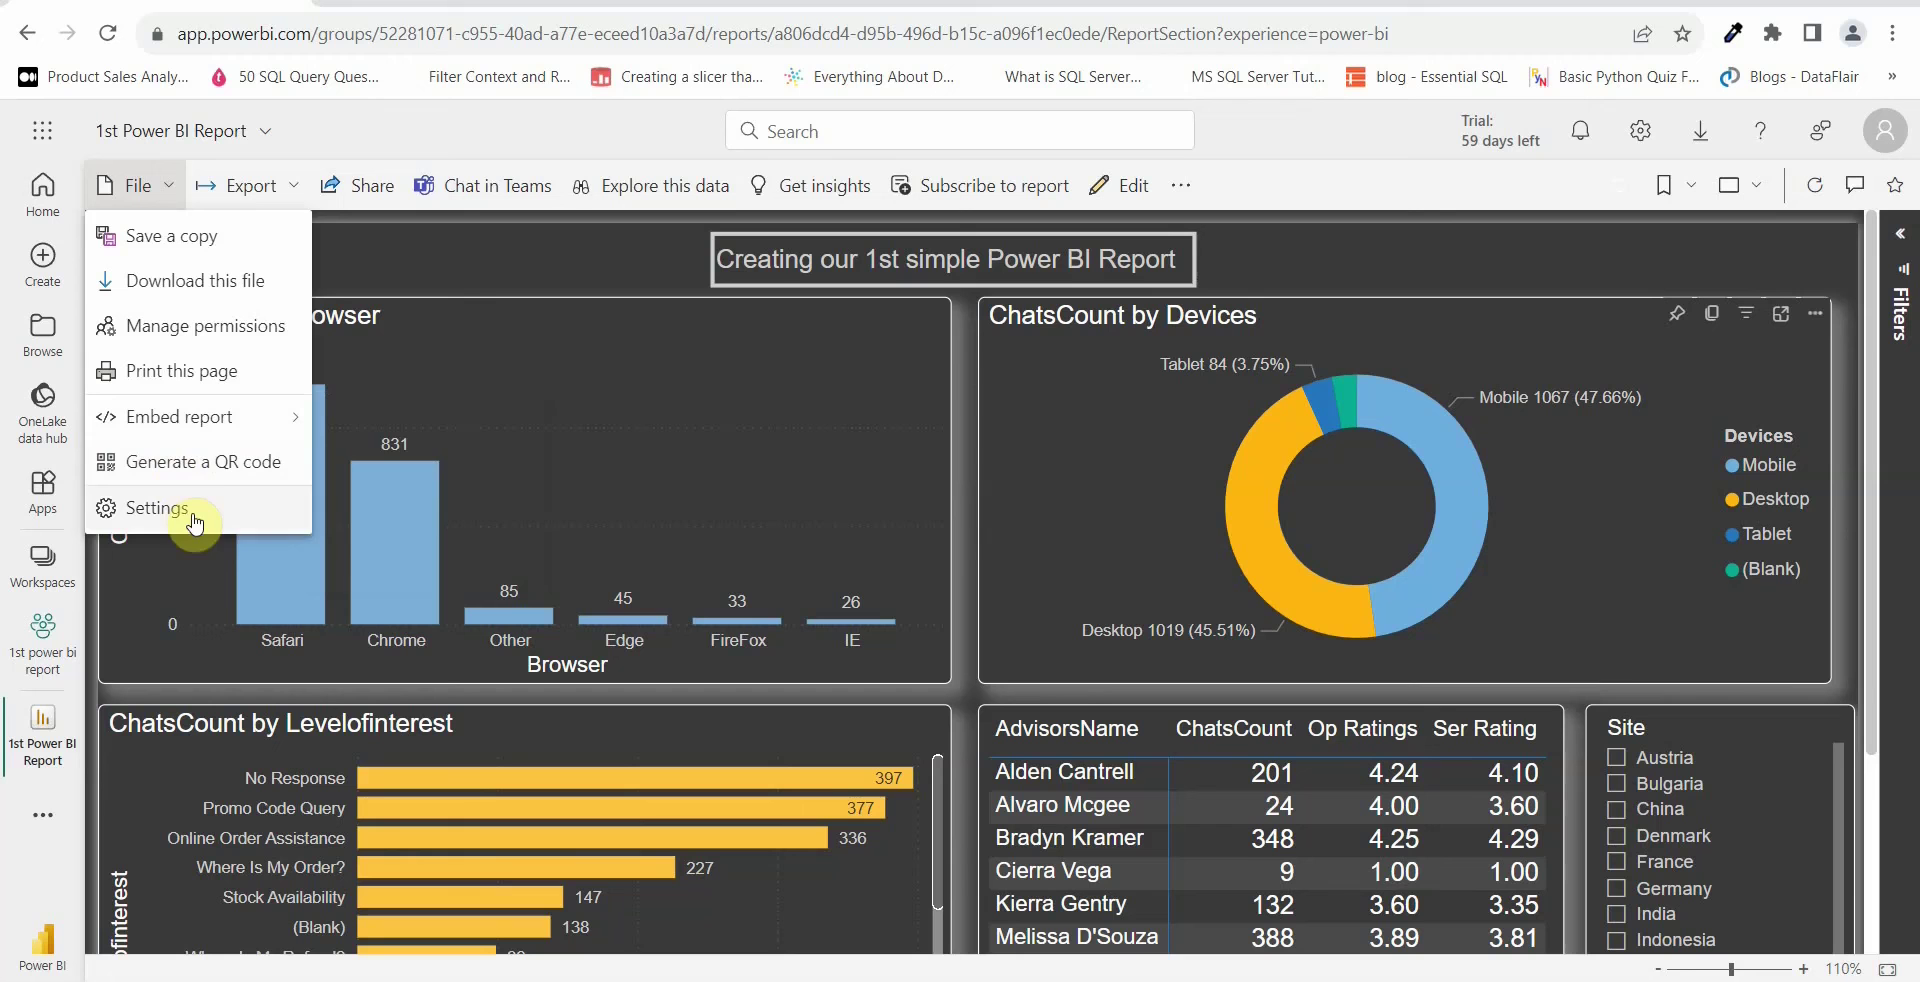
pyautogui.click(265, 193)
pyautogui.click(285, 188)
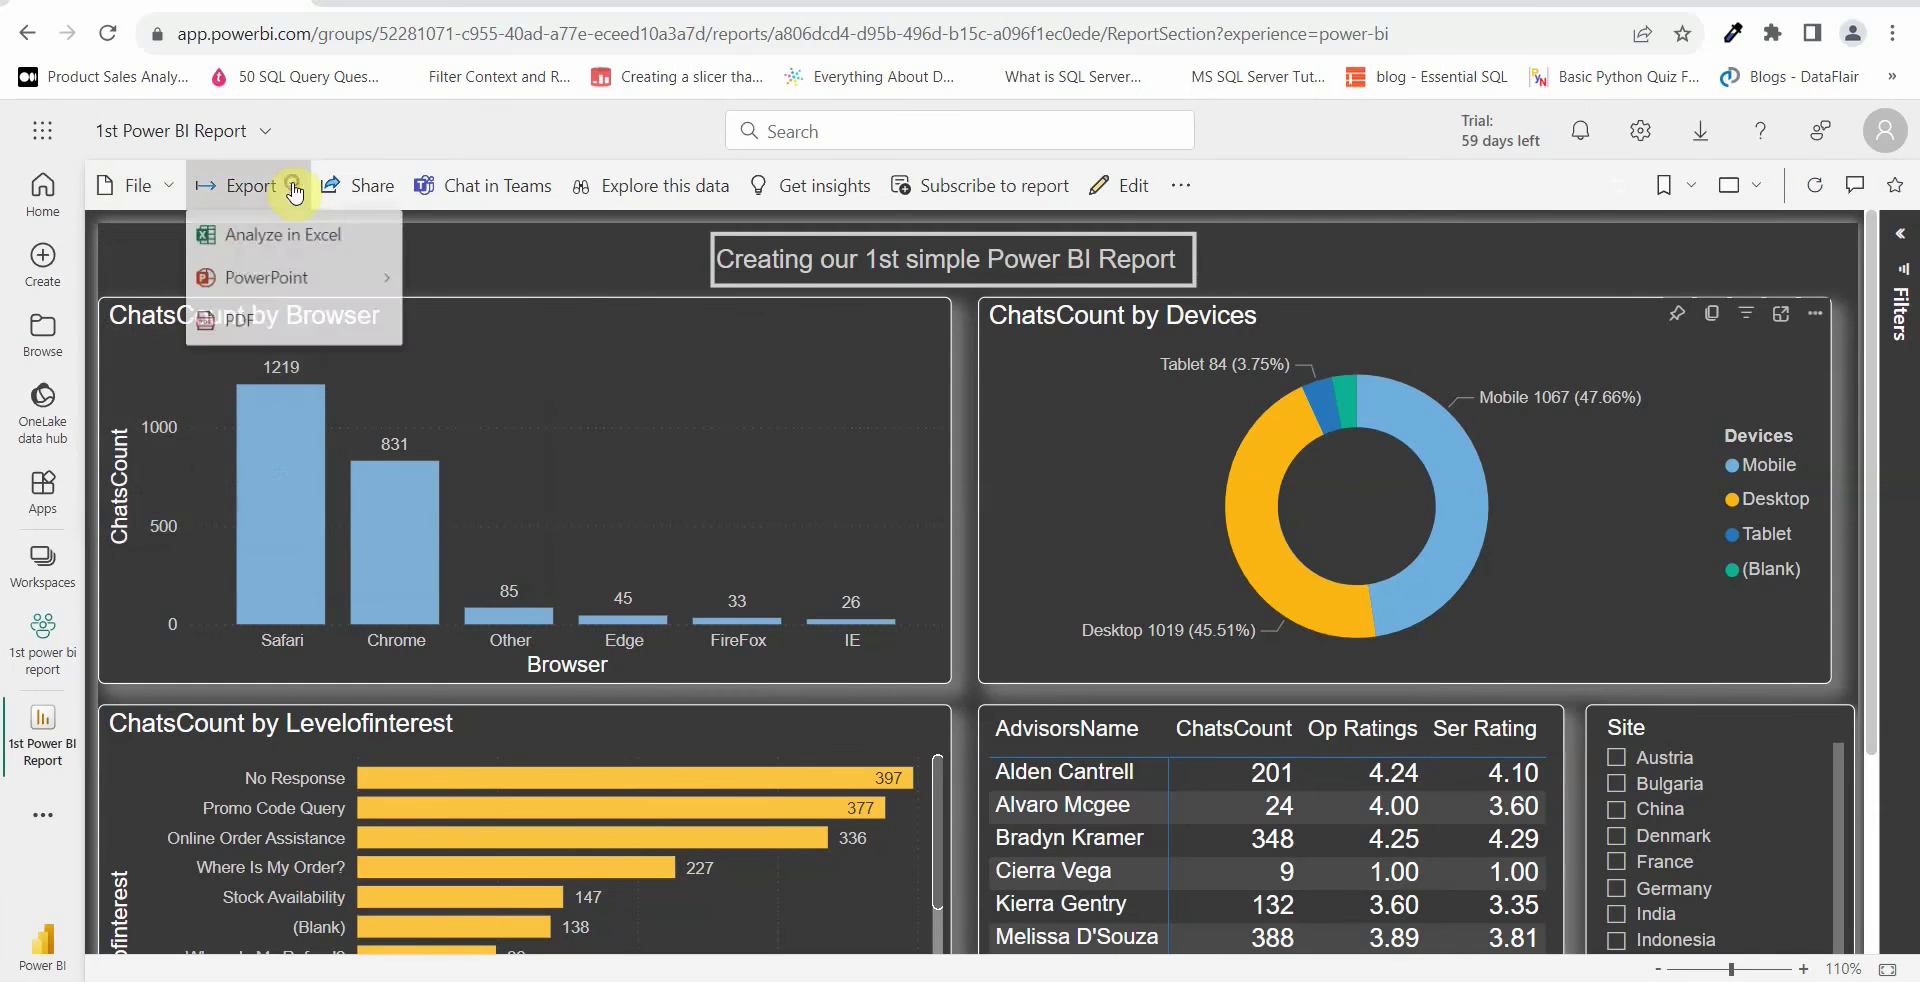
pyautogui.moveTo(307, 276)
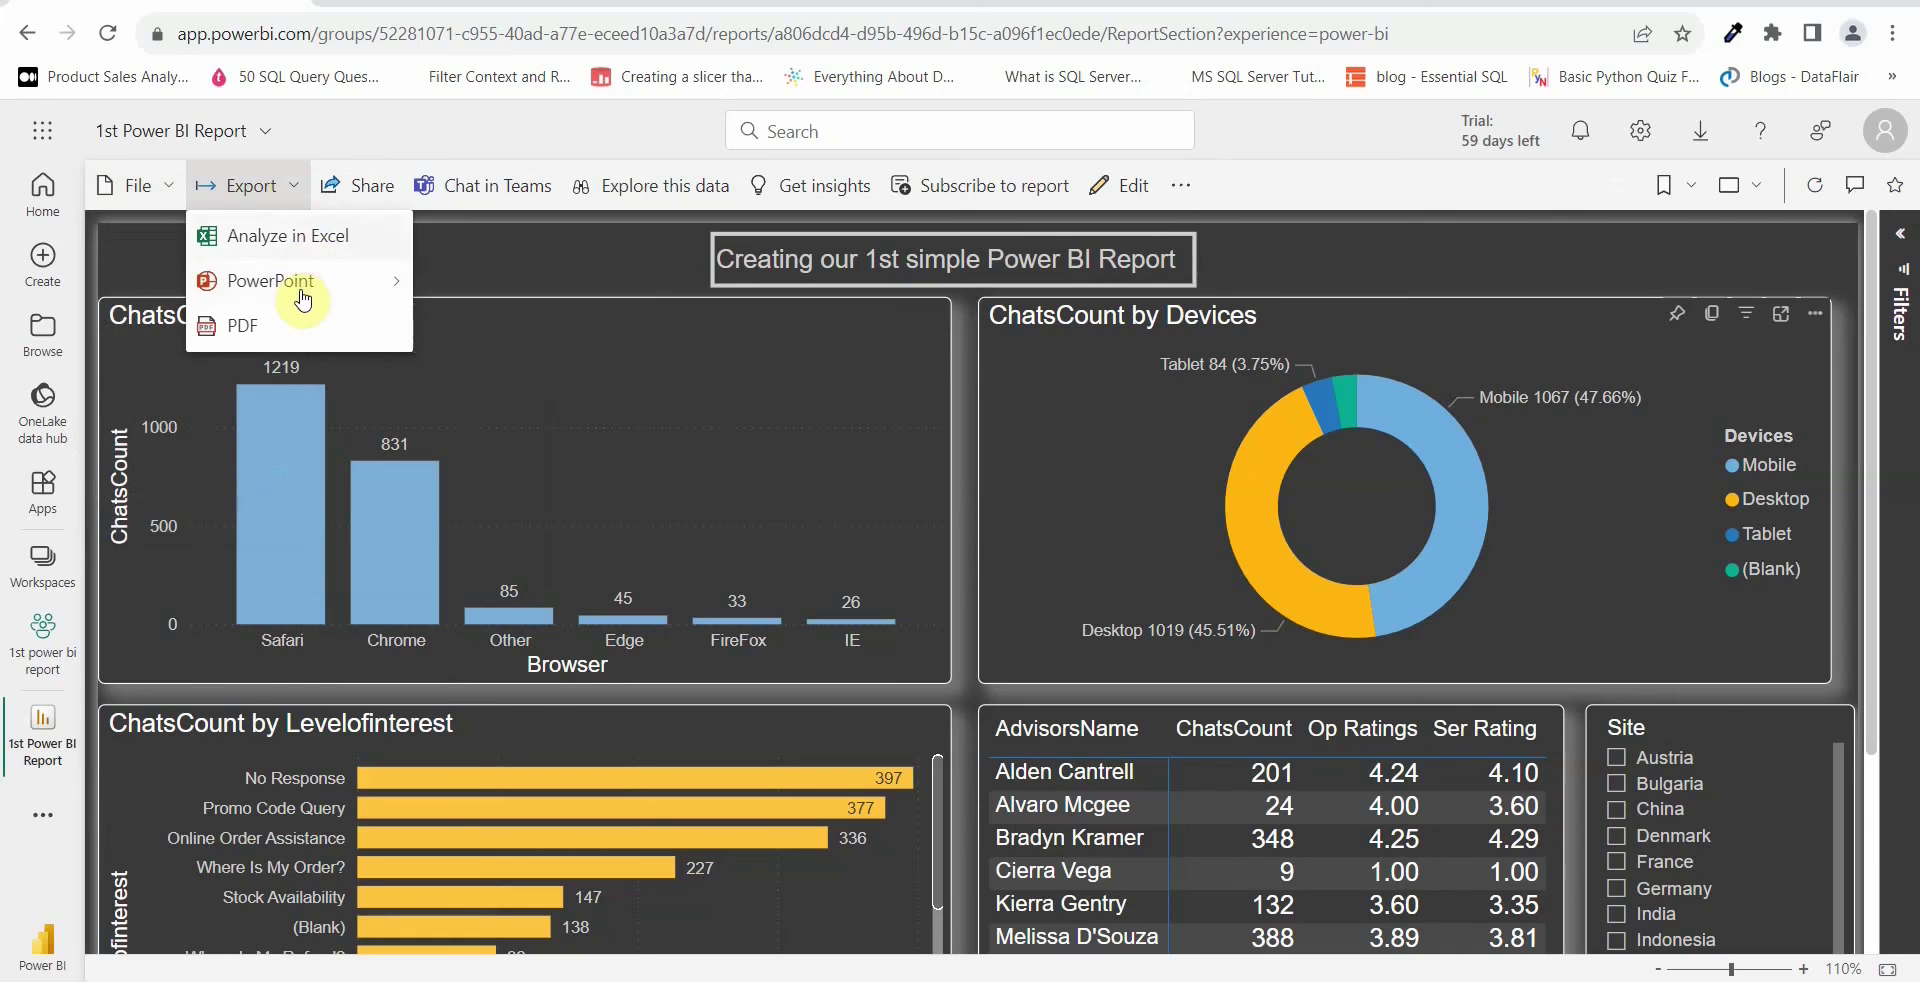
pyautogui.click(399, 147)
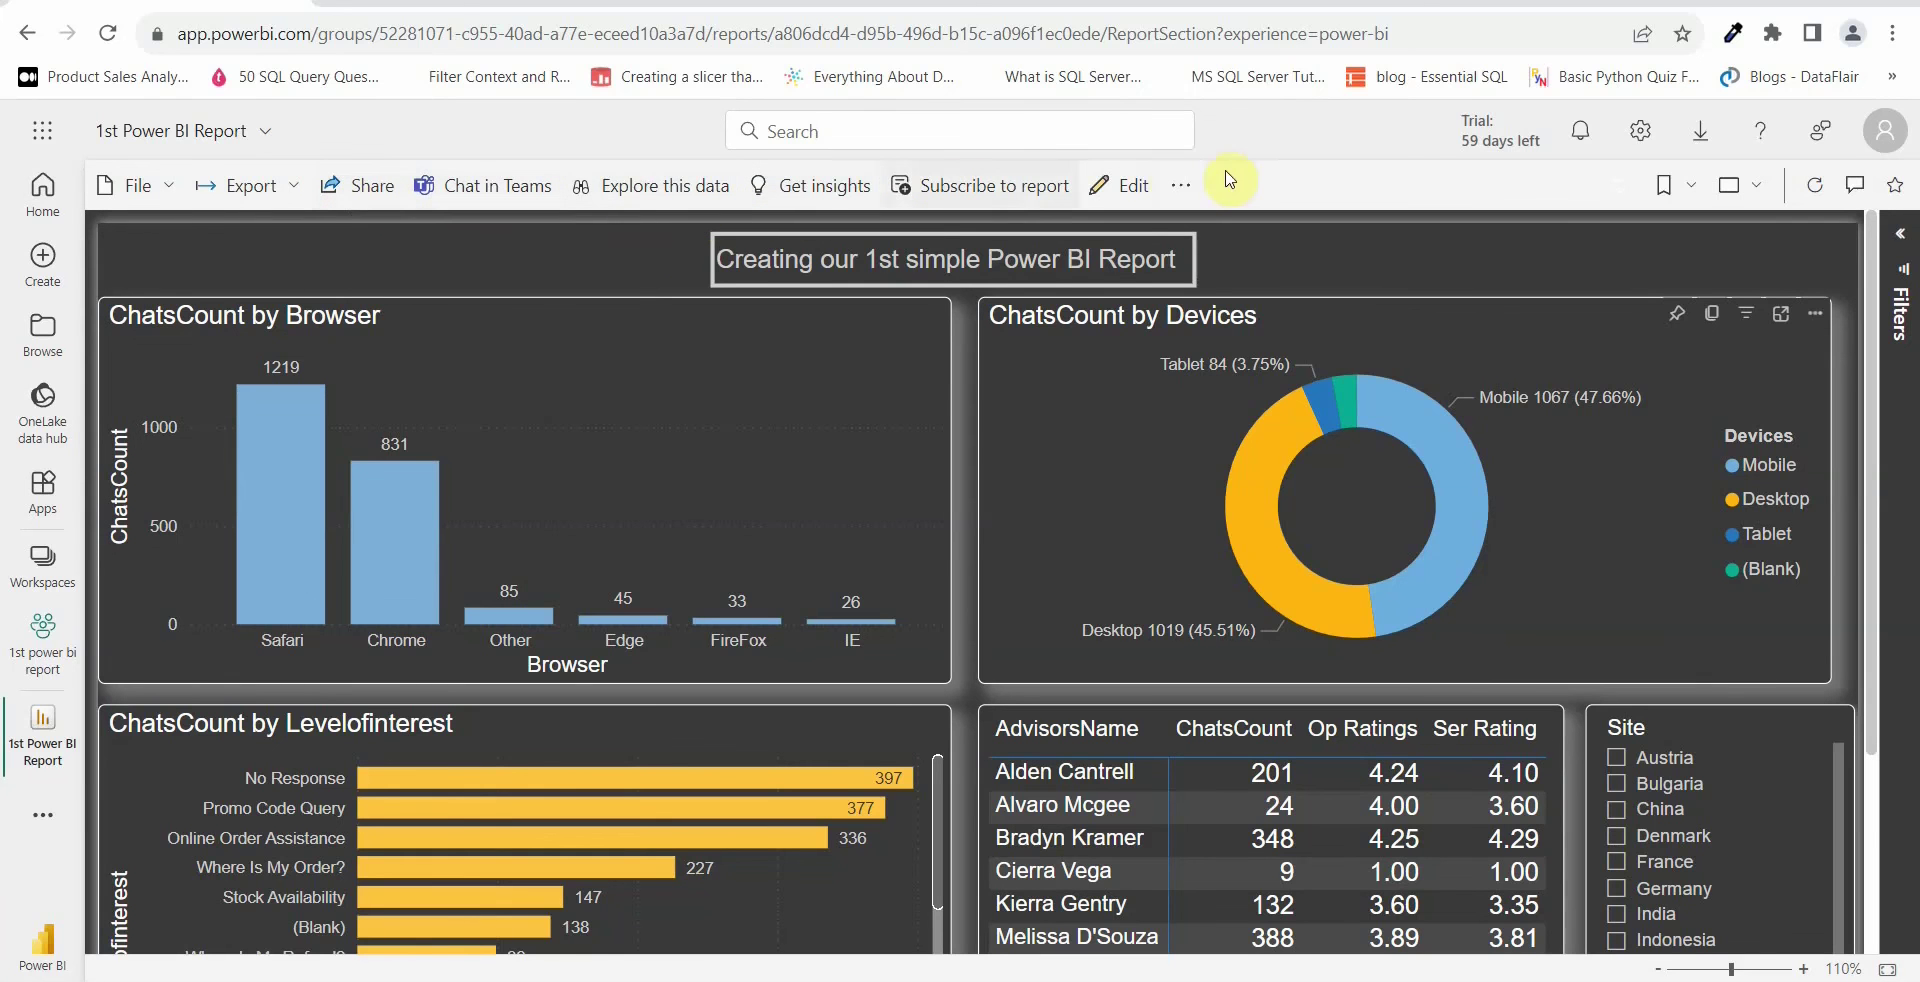
# Step: Put 1st Power BI Report into edit mode and dismiss the 'Design your report on mobile' tip
pyautogui.click(1103, 205)
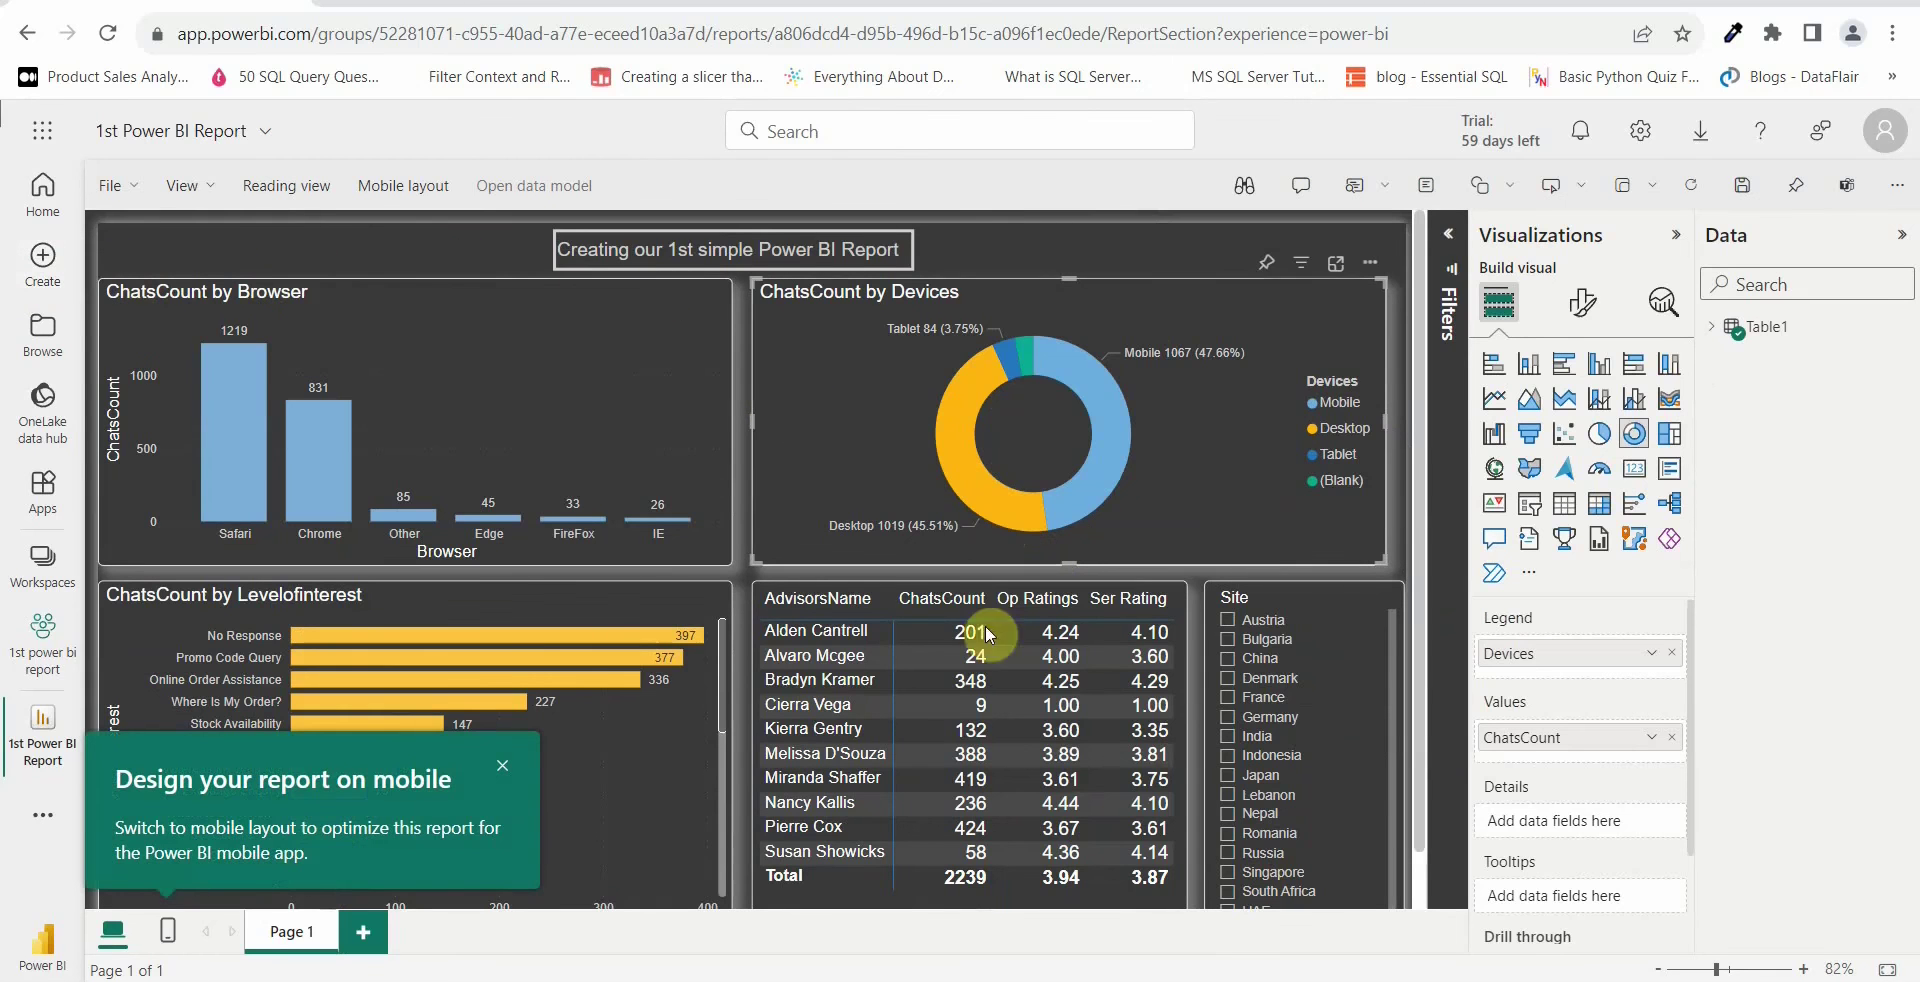
pyautogui.click(502, 765)
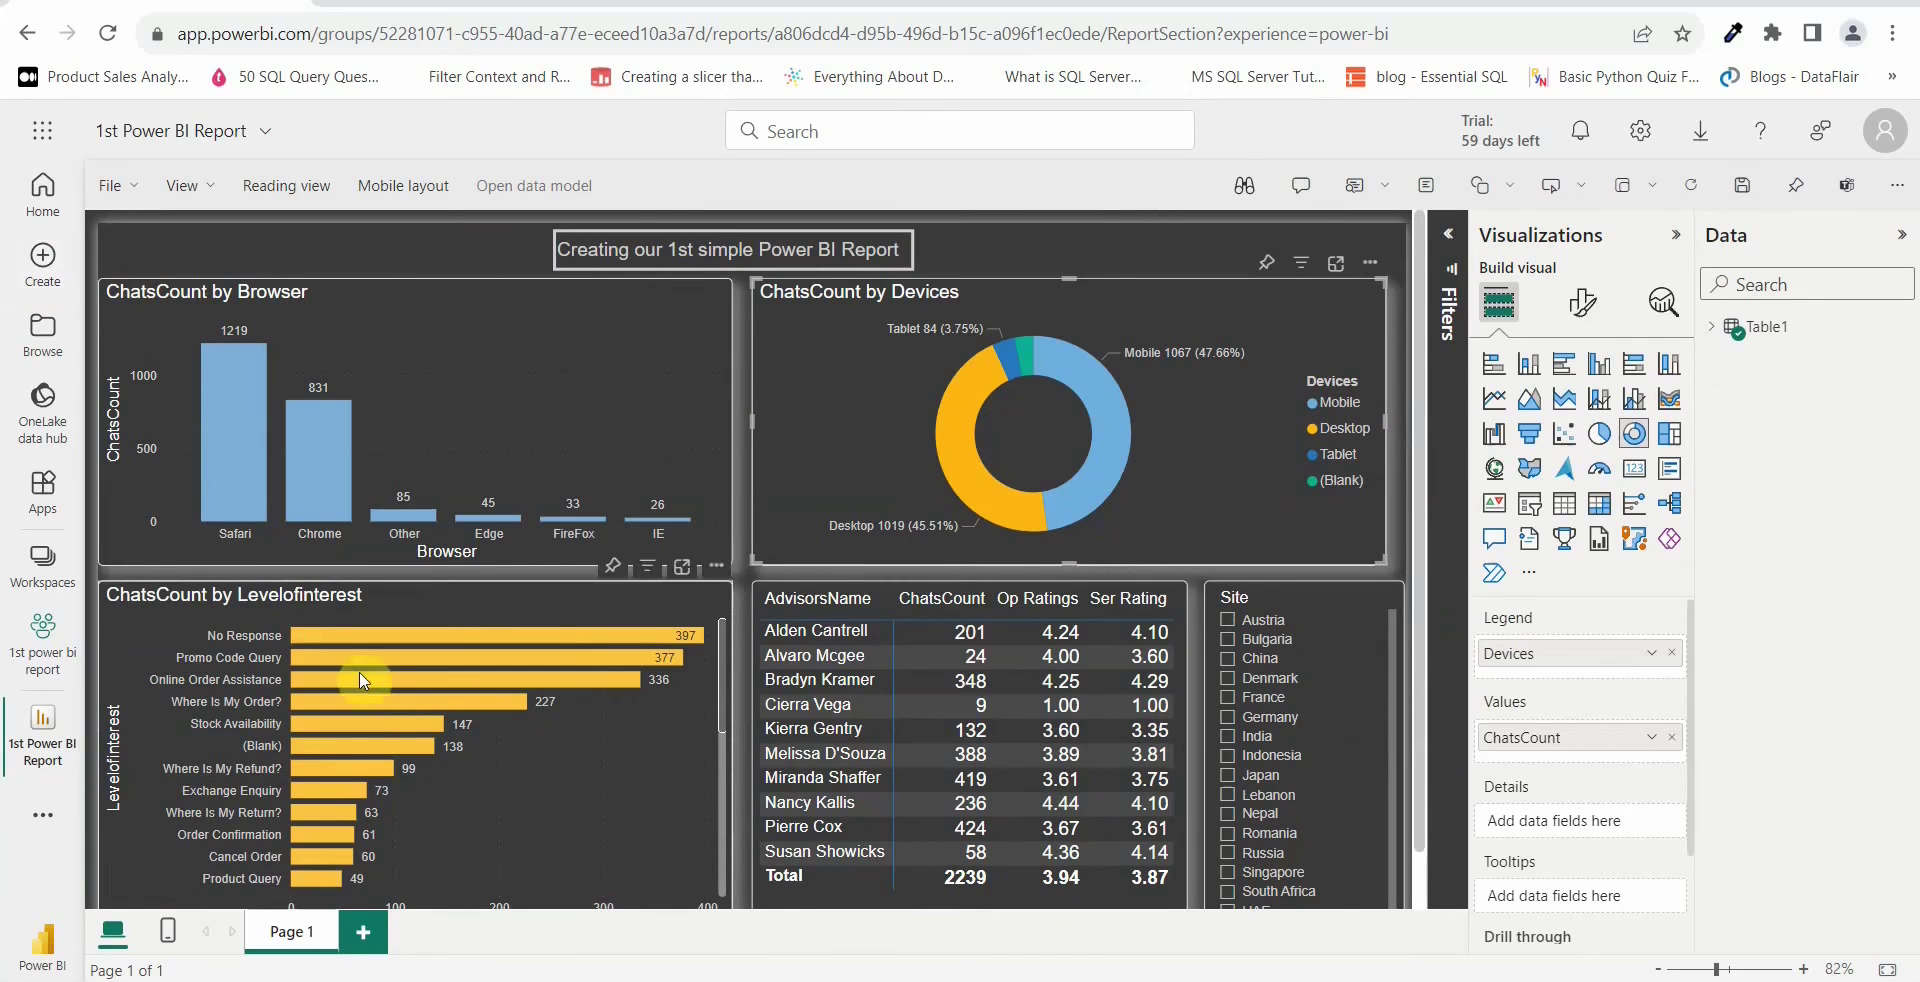